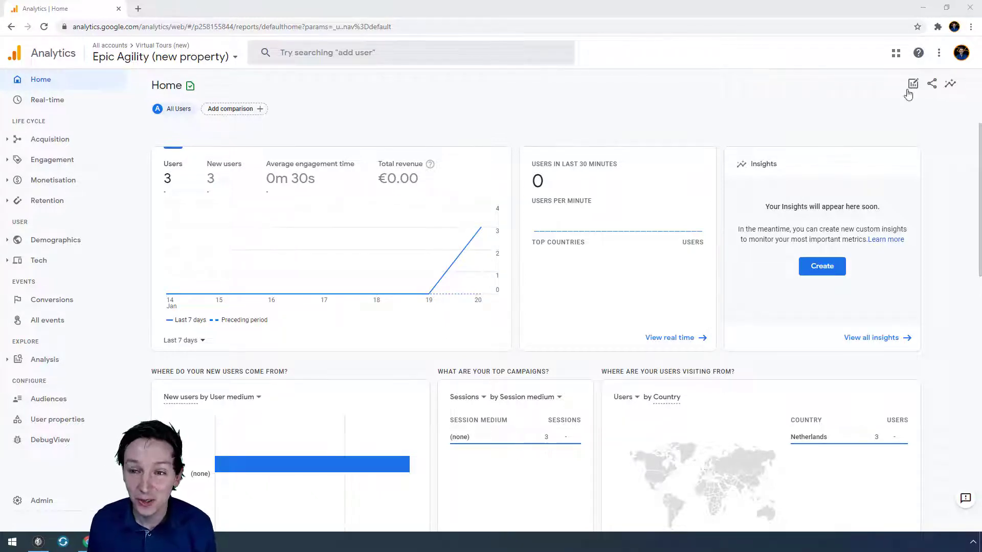
Glance at the guide post and 3DVista tour editor, then return to Google Analytics
click(922, 10)
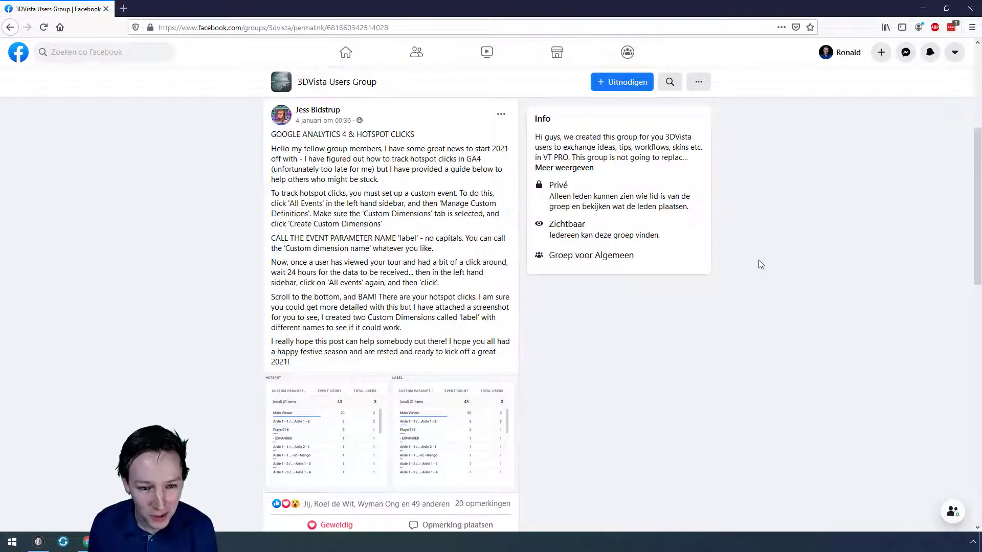
key(alt+Tab)
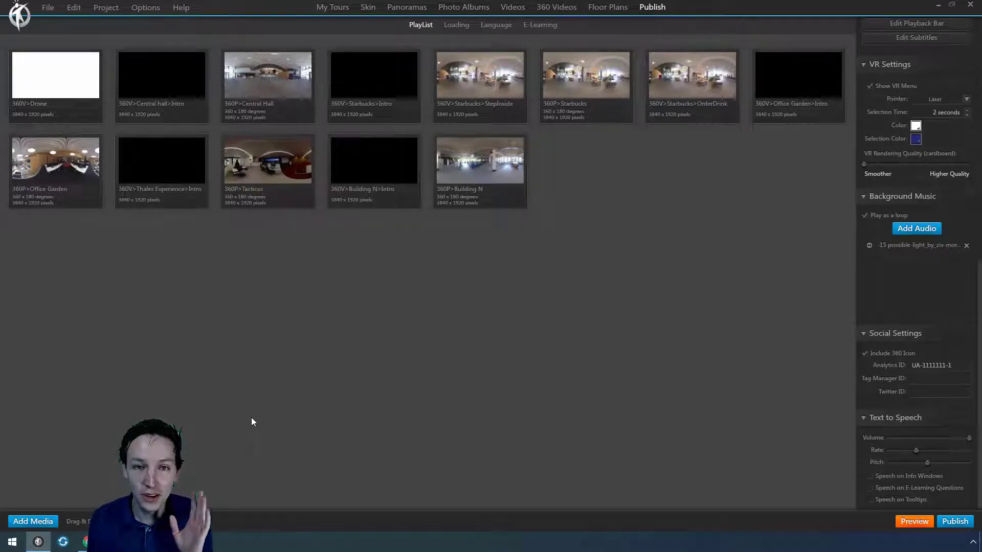
click(85, 542)
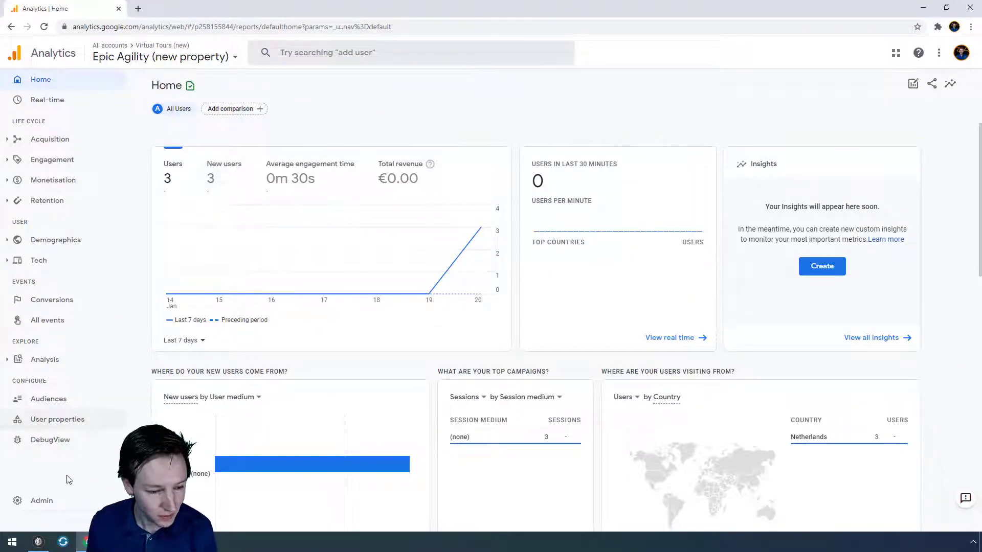
In Admin, confirm the Virtual Tours (new) account and review its property list unchanged
click(23, 501)
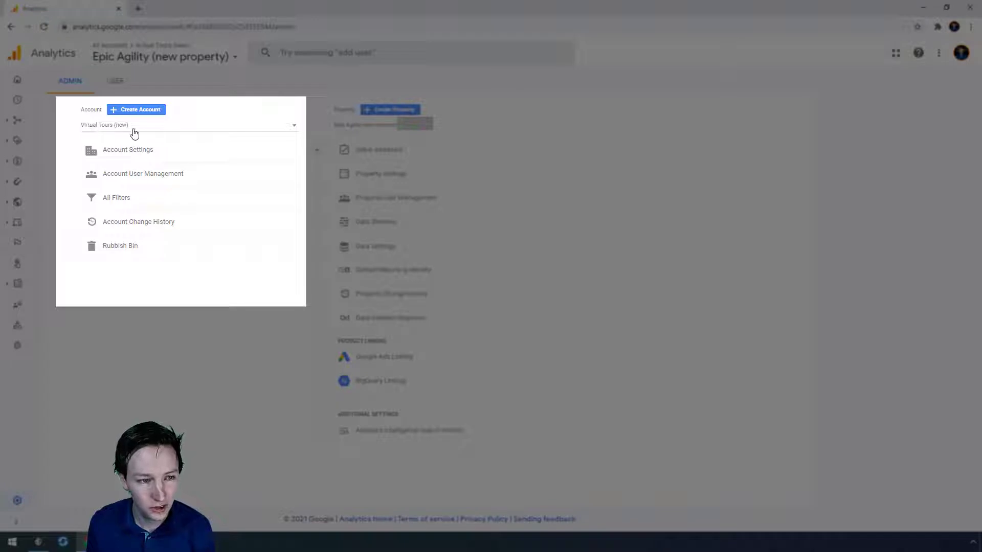
click(134, 132)
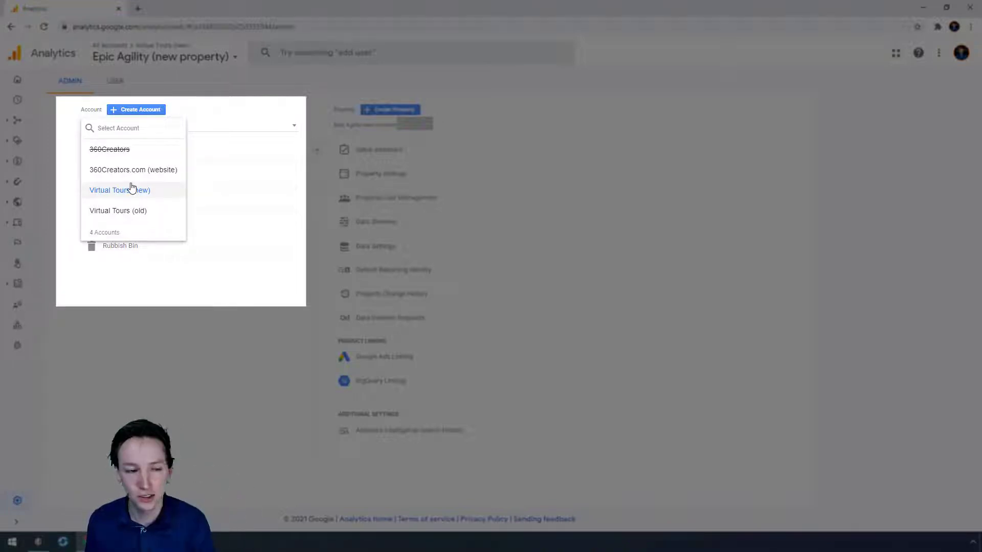
click(74, 152)
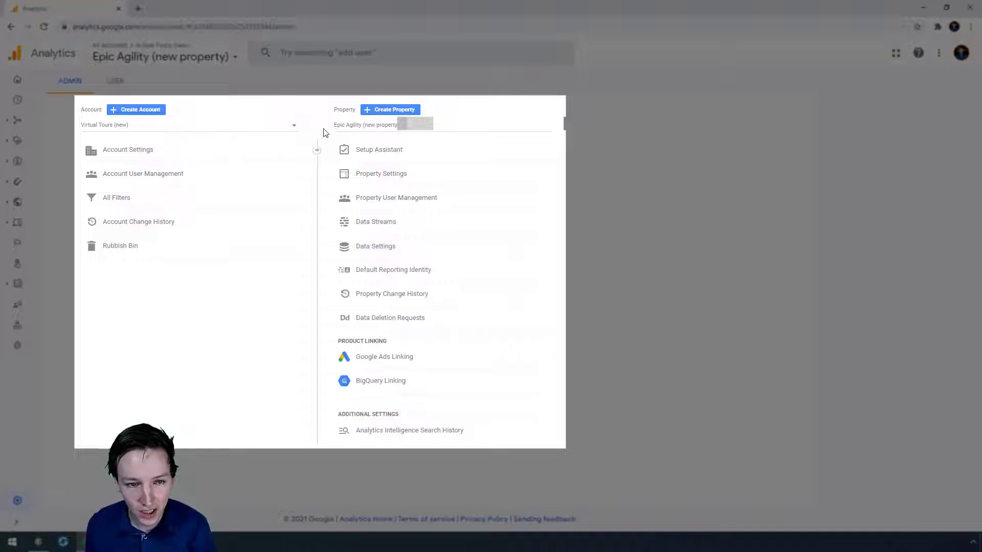
click(342, 126)
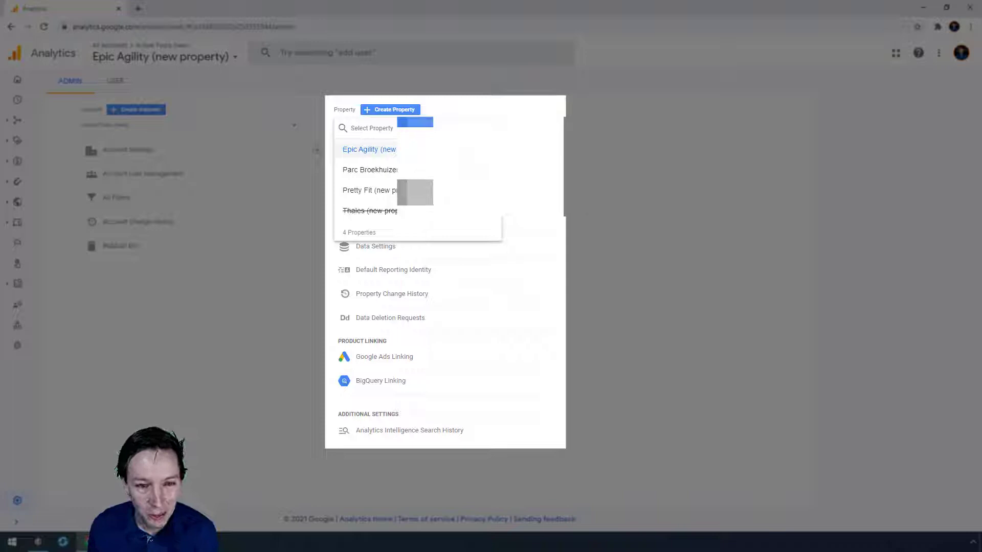
click(663, 168)
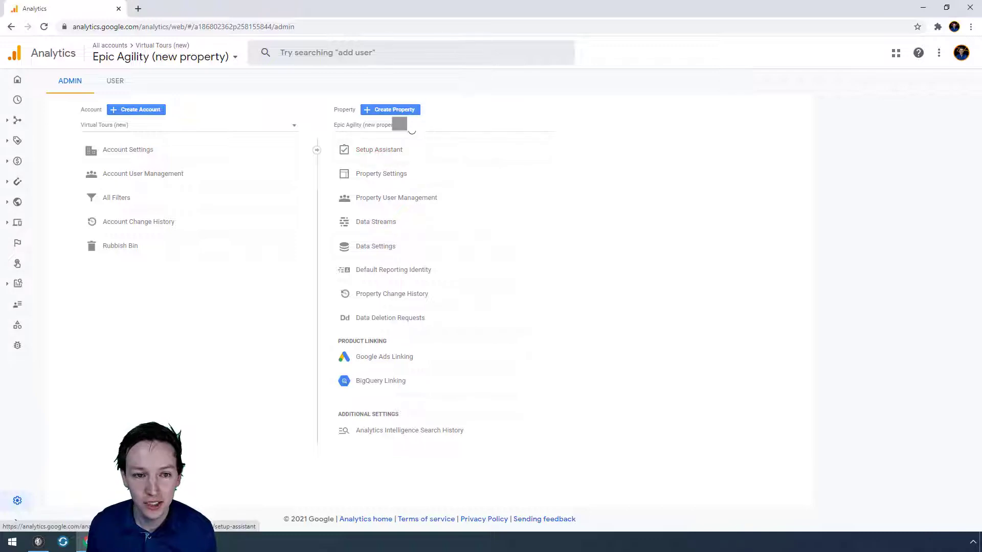
Start a property named Thales (tutorial video) with Netherlands reporting and Euro currency
click(367, 110)
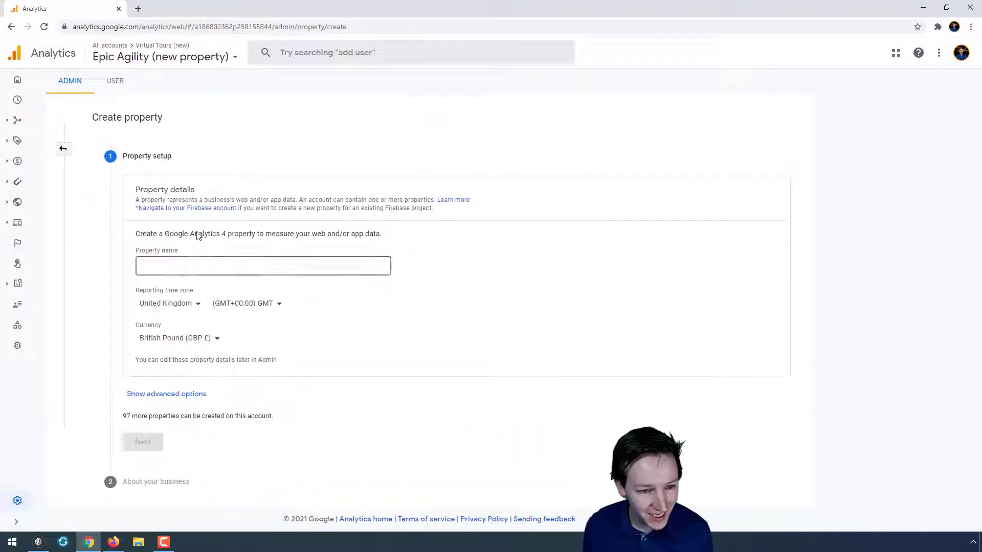
click(174, 266)
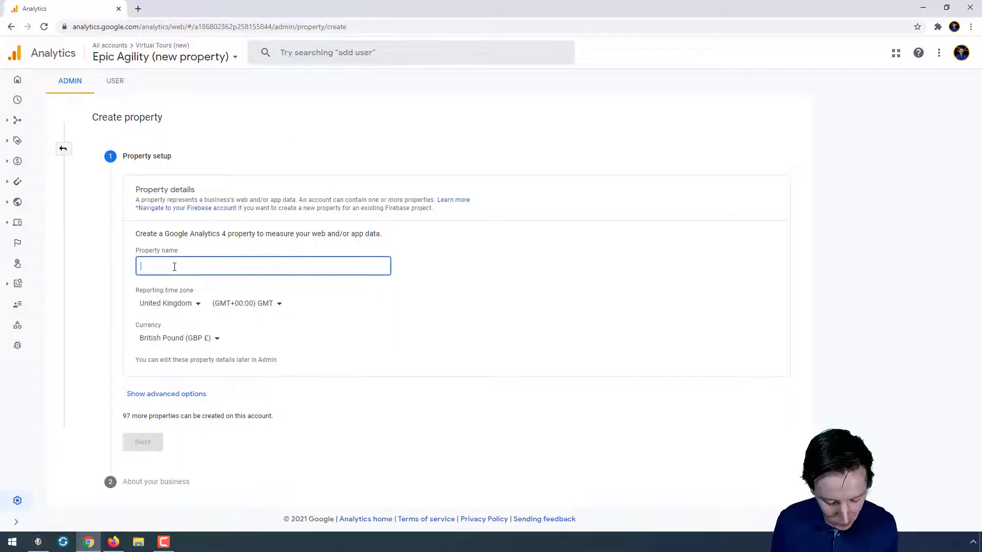
text(Thales (tutorial video)
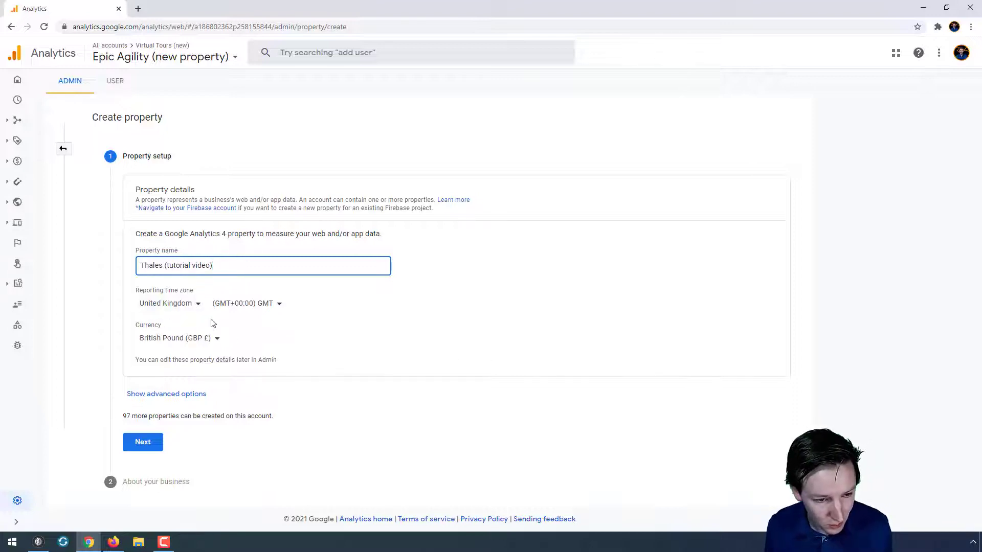
click(175, 305)
text(ne)
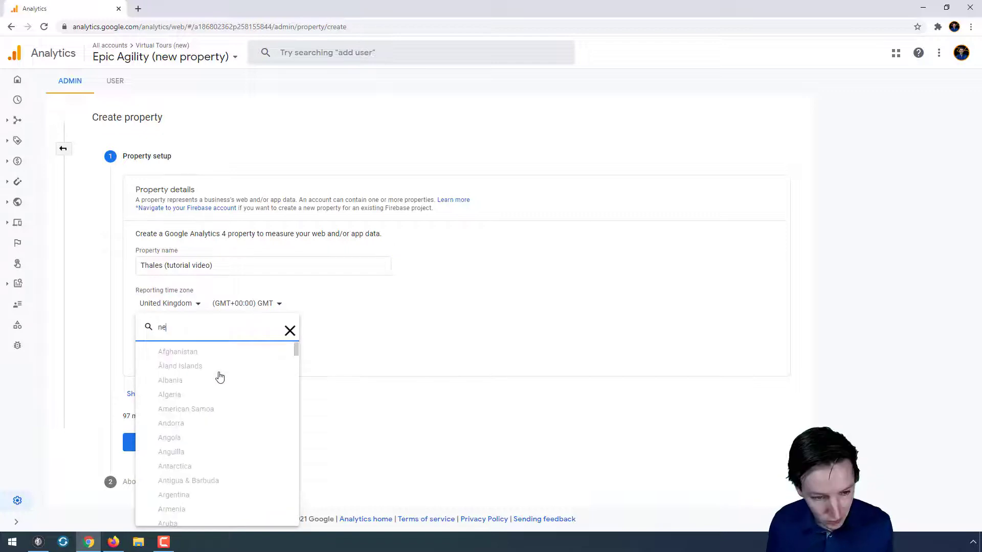
text(th)
click(186, 432)
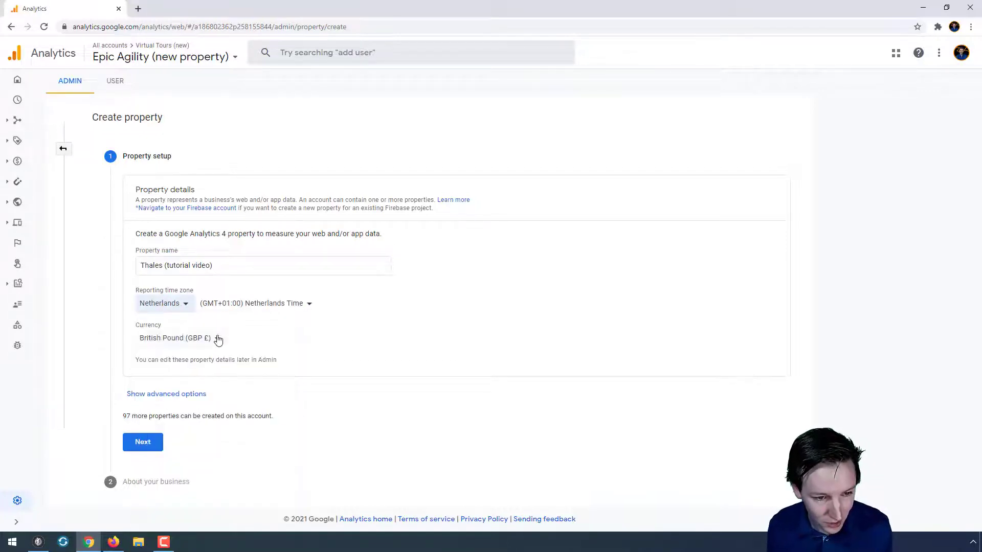
click(174, 339)
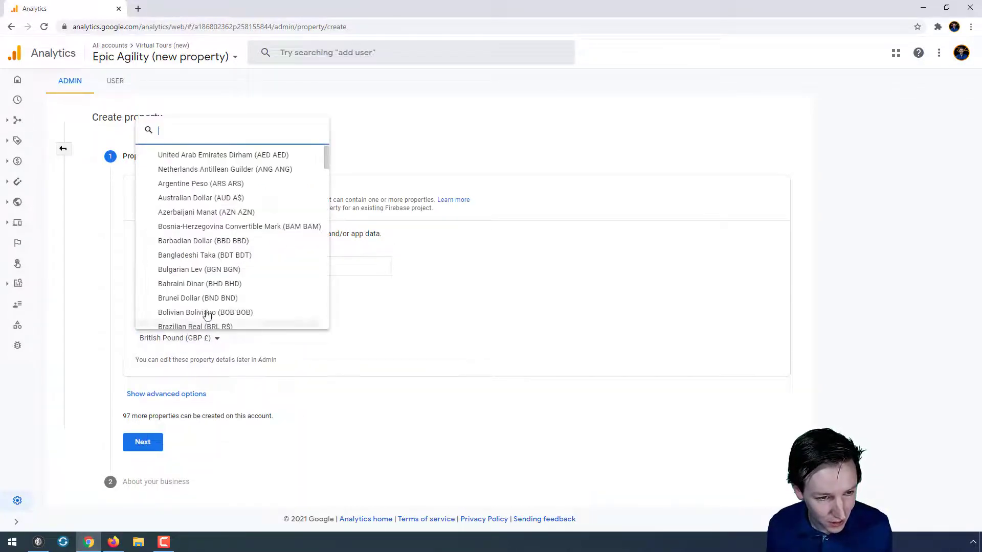
click(171, 307)
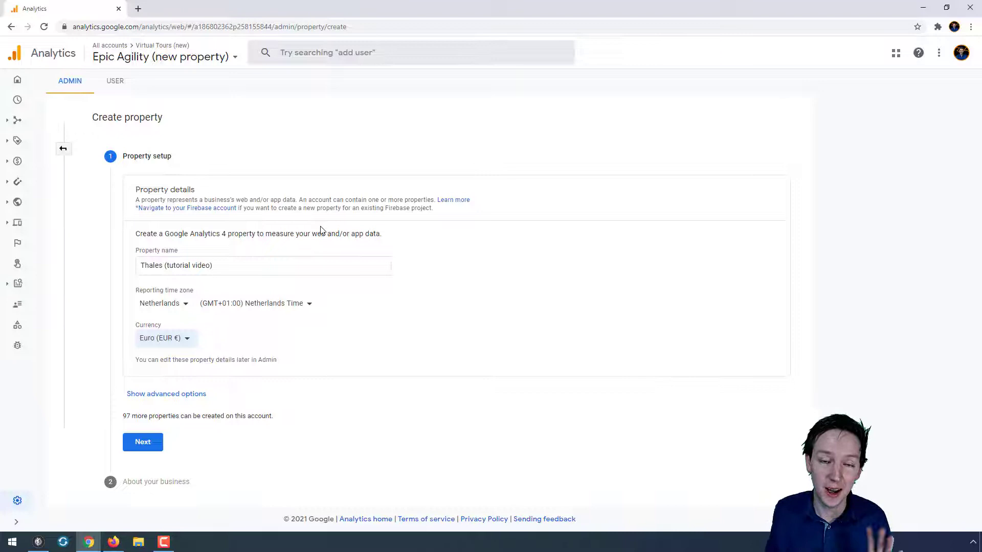
click(143, 442)
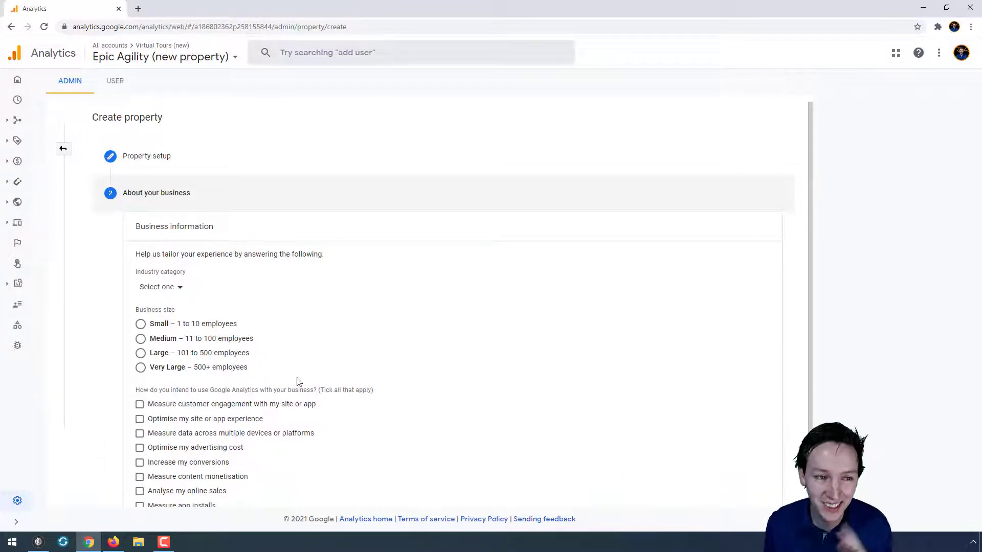
Describe the business as Small, Arts & entertainment, with Other use, and create the property
click(190, 326)
click(174, 289)
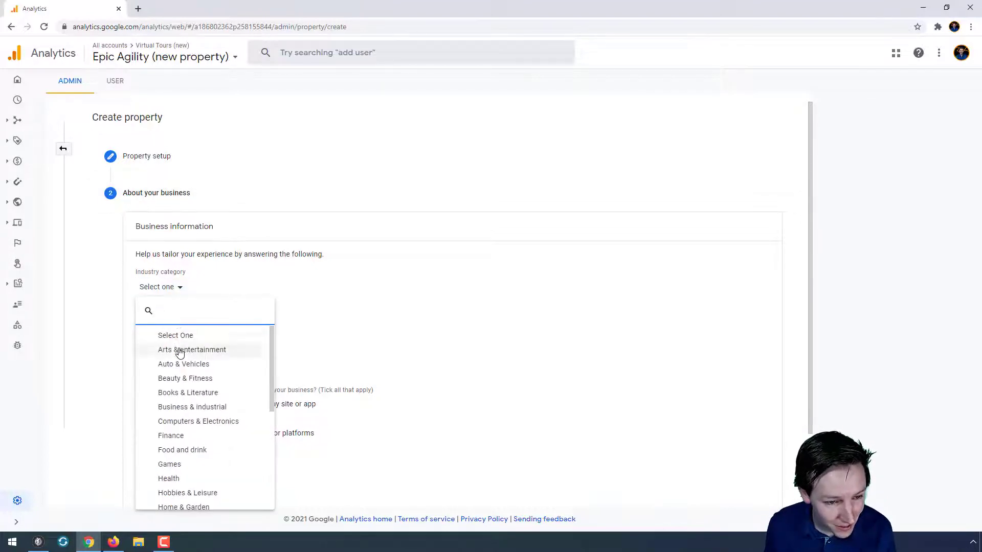
click(176, 349)
scroll(189, 321, down, 2)
click(189, 321)
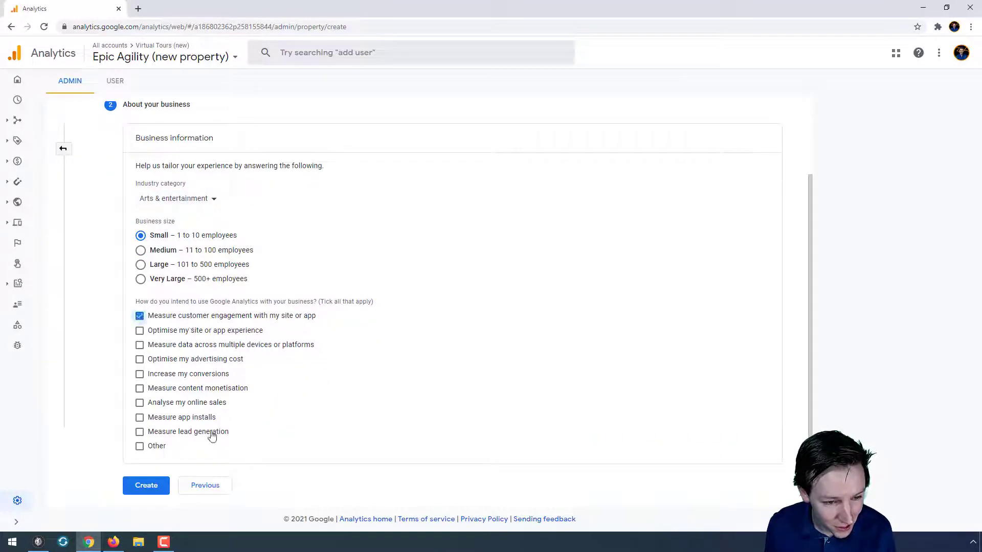
click(157, 447)
click(176, 318)
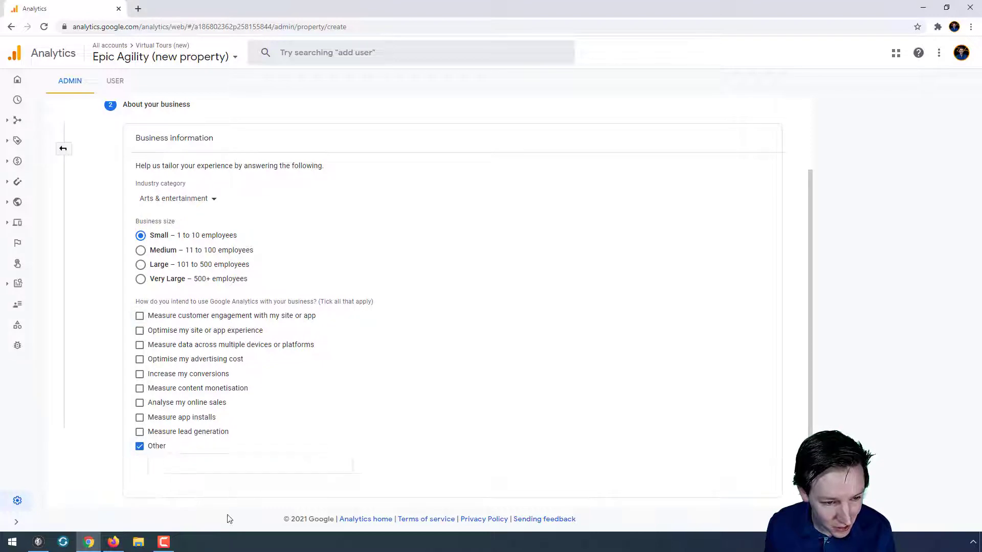
click(213, 466)
scroll(297, 454, down, 1)
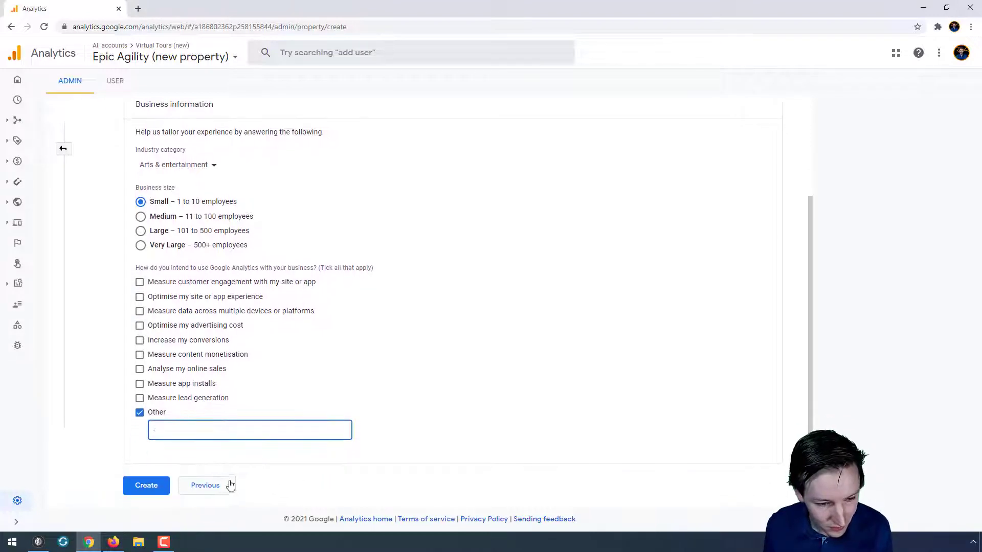
click(142, 489)
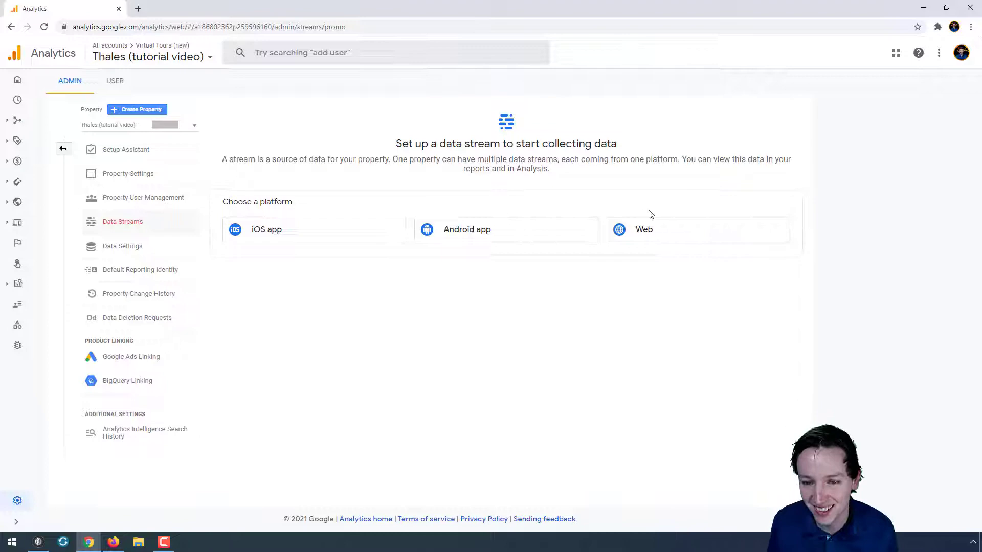
Choose Web as the platform for the property's data stream
click(646, 230)
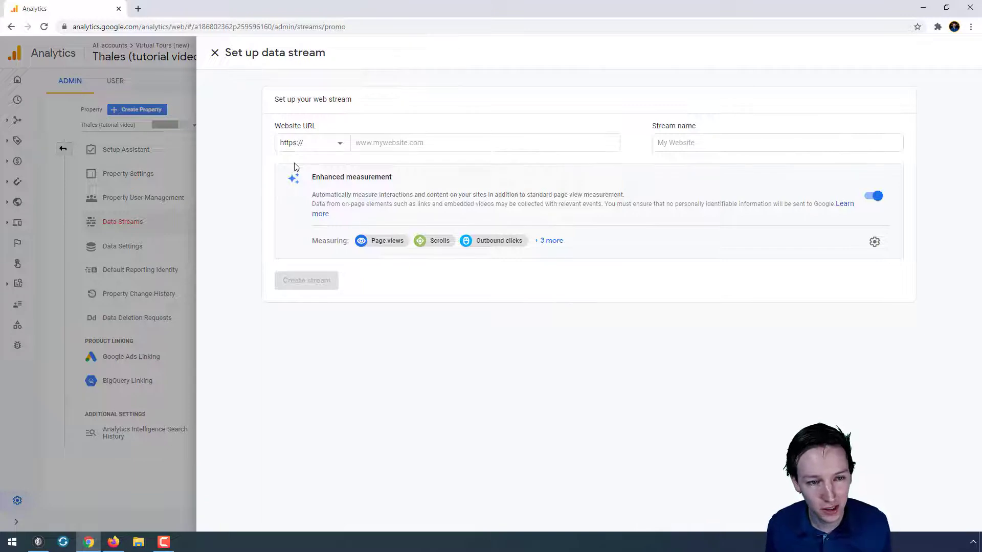
Load vt.360creators.com/thales in a new tab, copy its full https address, and return to Analytics
click(137, 9)
text(vt.)
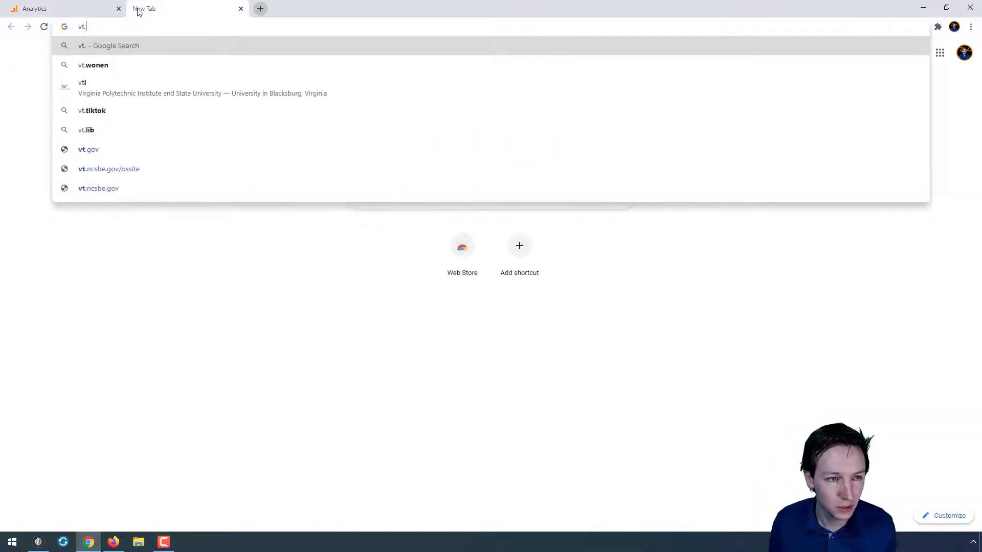
text(360crea)
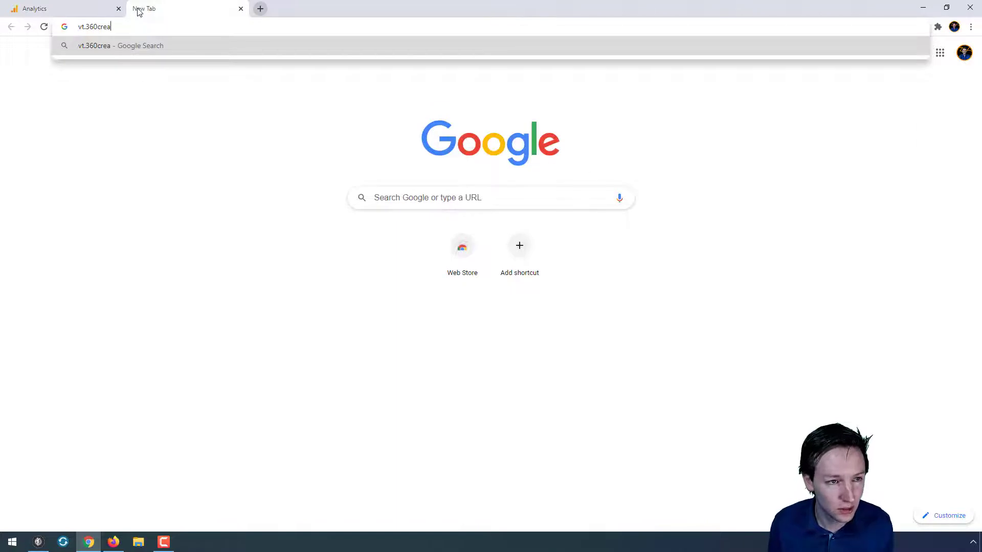
text(tors.com/thales)
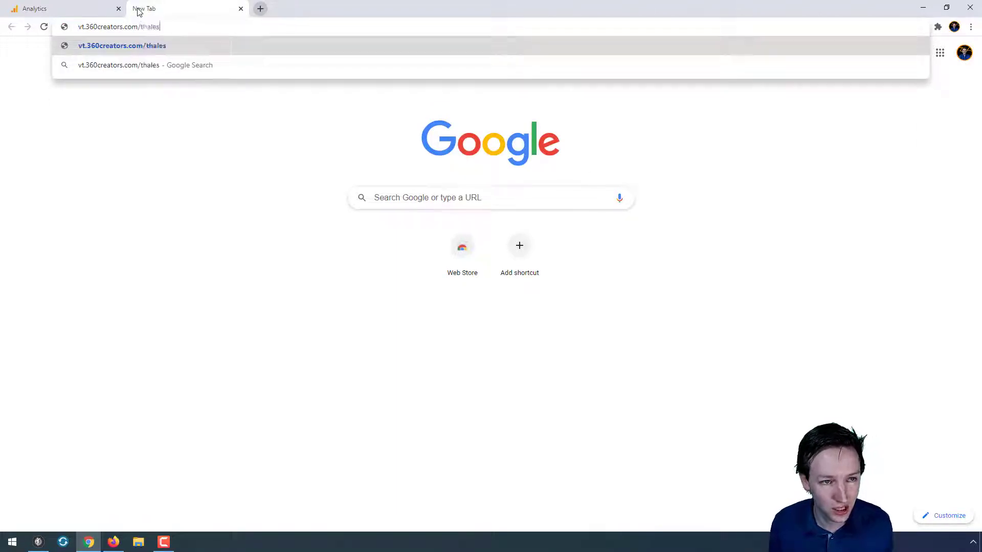
key(ctrl+a)
key(Return)
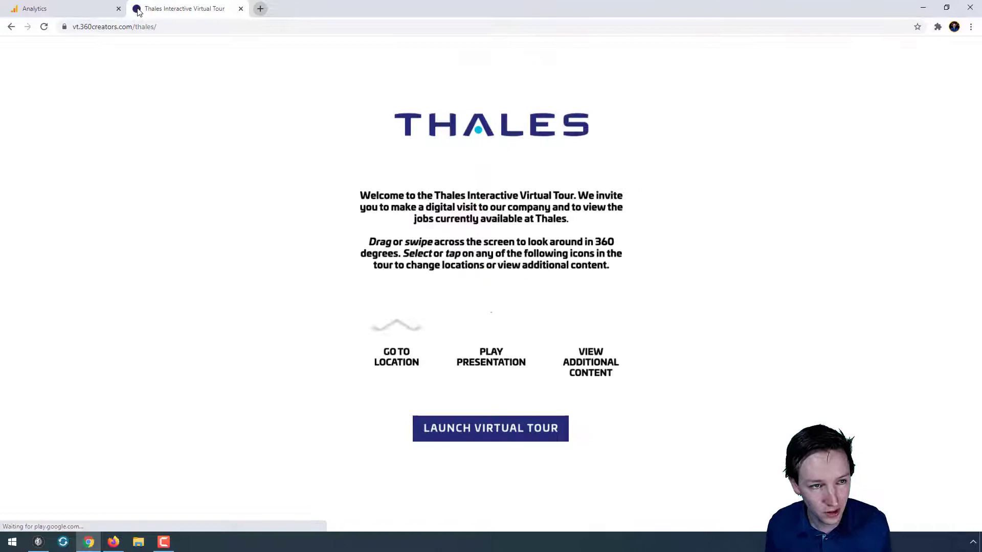
click(165, 28)
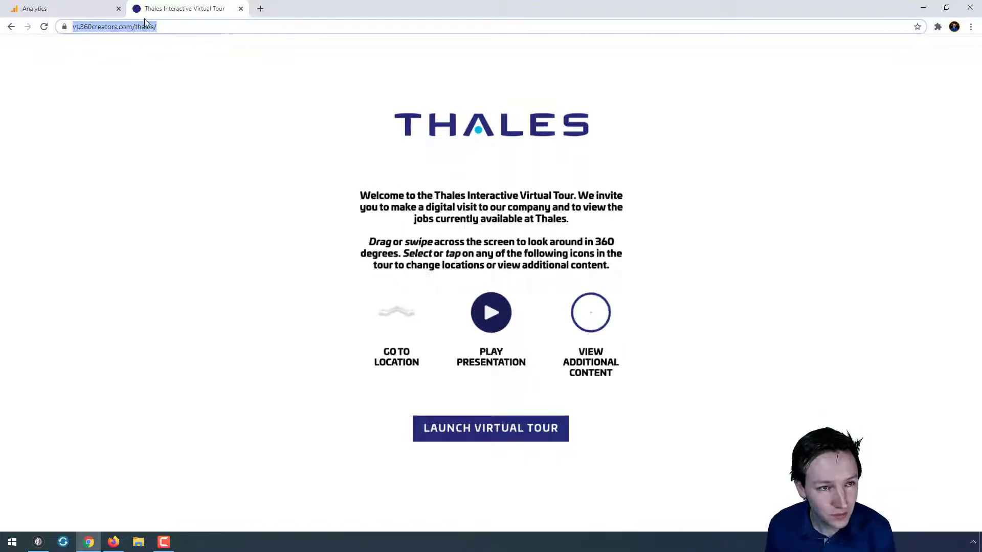
click(164, 27)
key(ctrl+a)
key(ctrl+c)
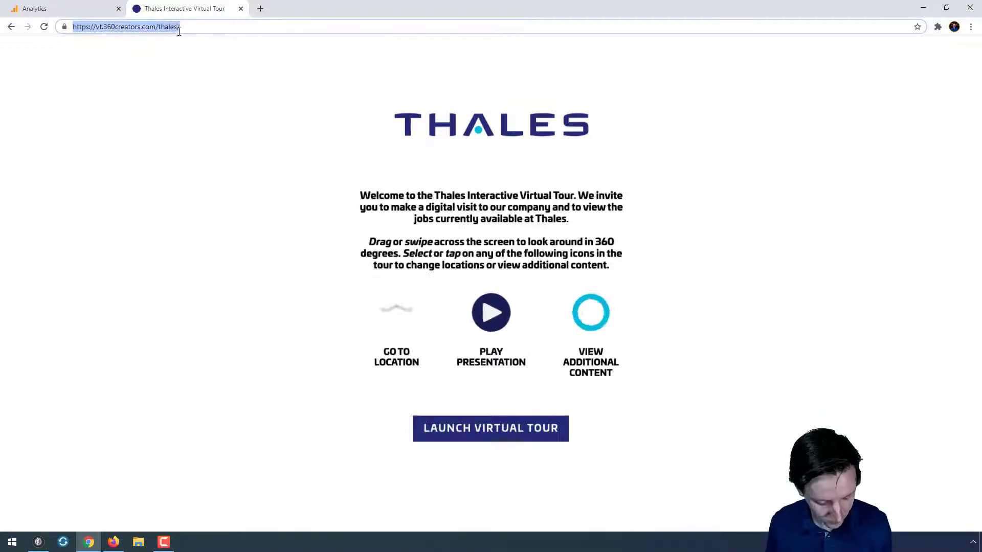
click(85, 9)
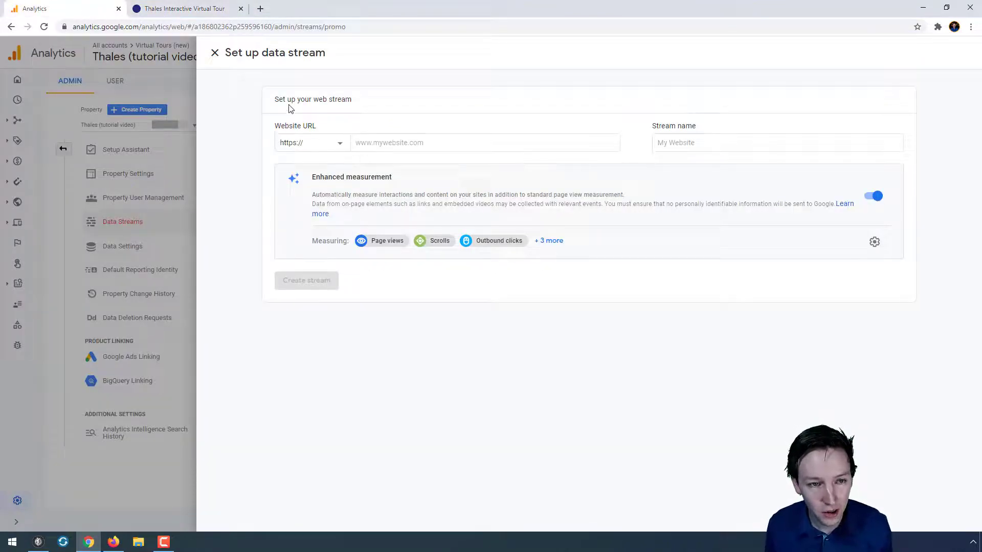
click(287, 144)
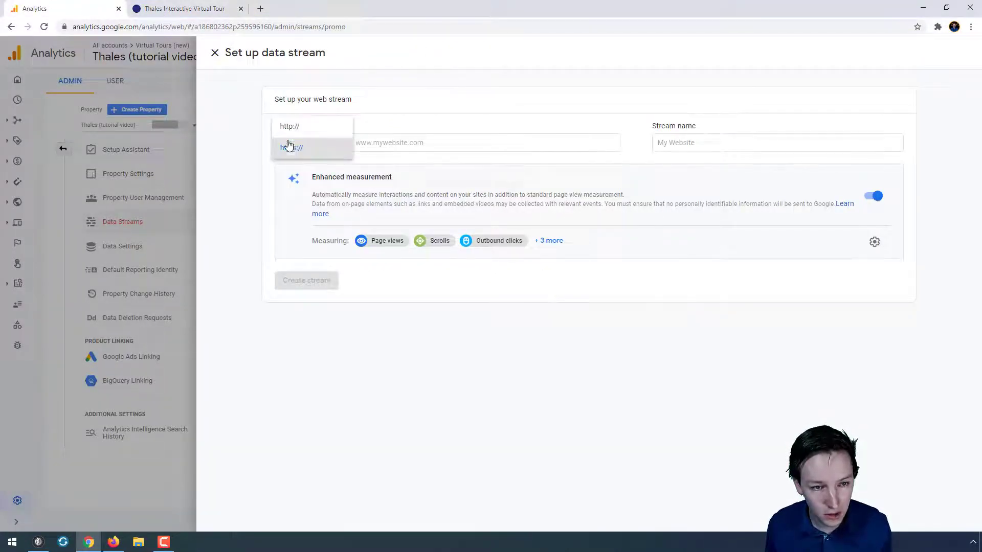
click(261, 167)
click(338, 148)
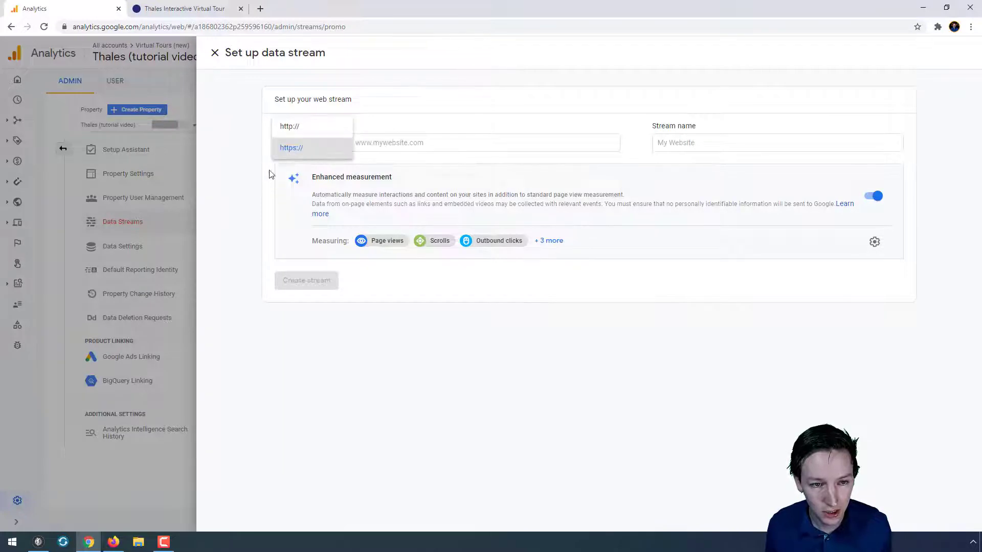
click(318, 152)
click(399, 146)
key(ctrl+v)
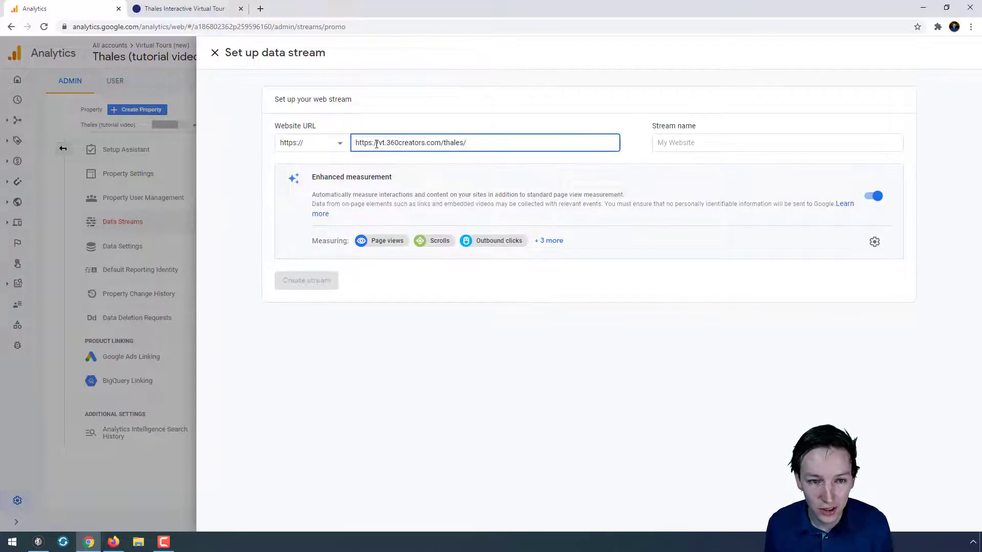
drag(369, 144, 313, 158)
key(BackSpace)
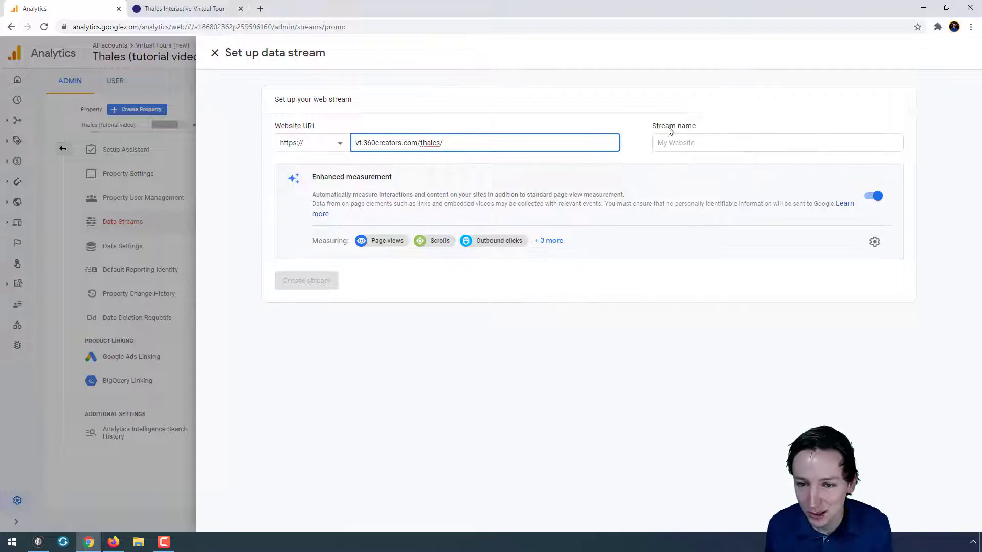
click(689, 143)
text(vt.360creators.com/thales)
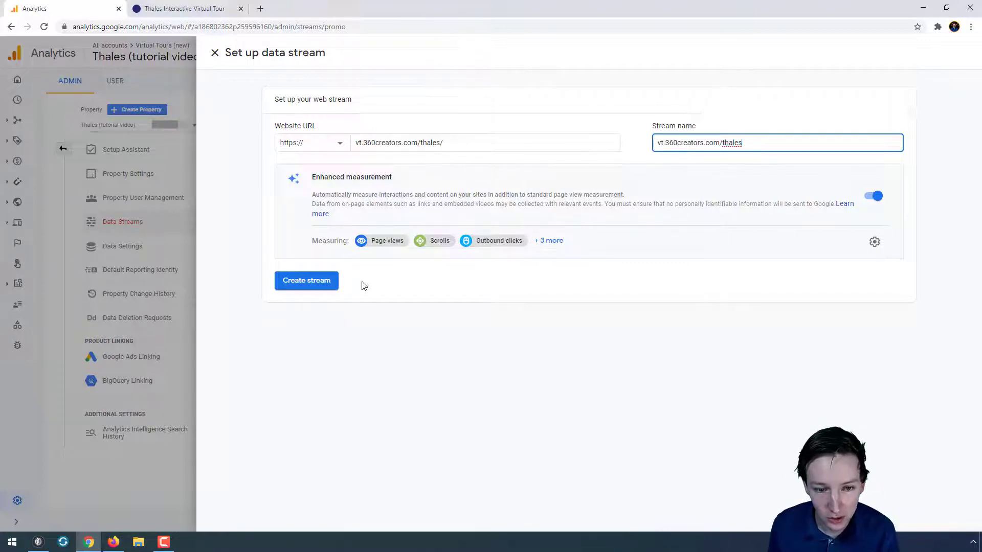
click(292, 280)
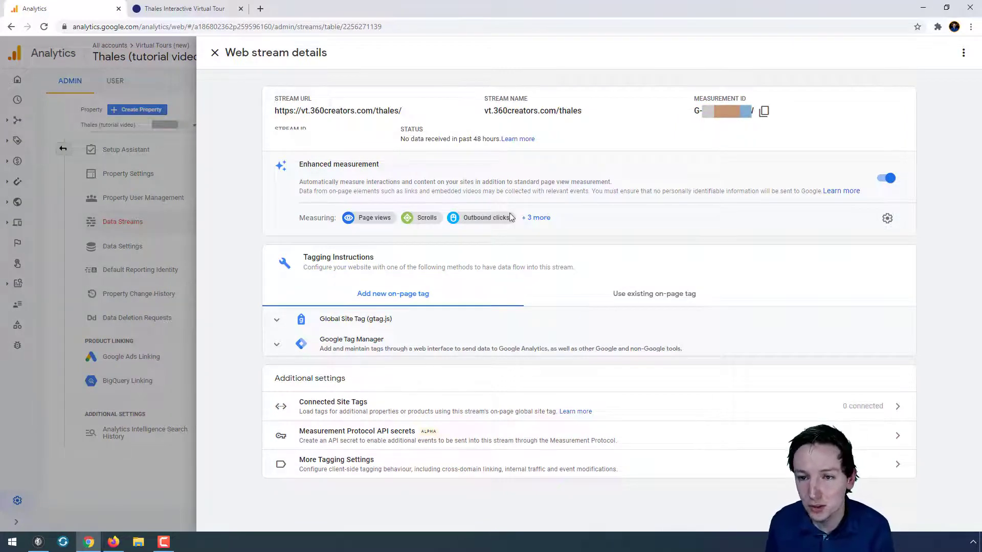
Copy the Measurement ID from the new web stream's details
click(764, 112)
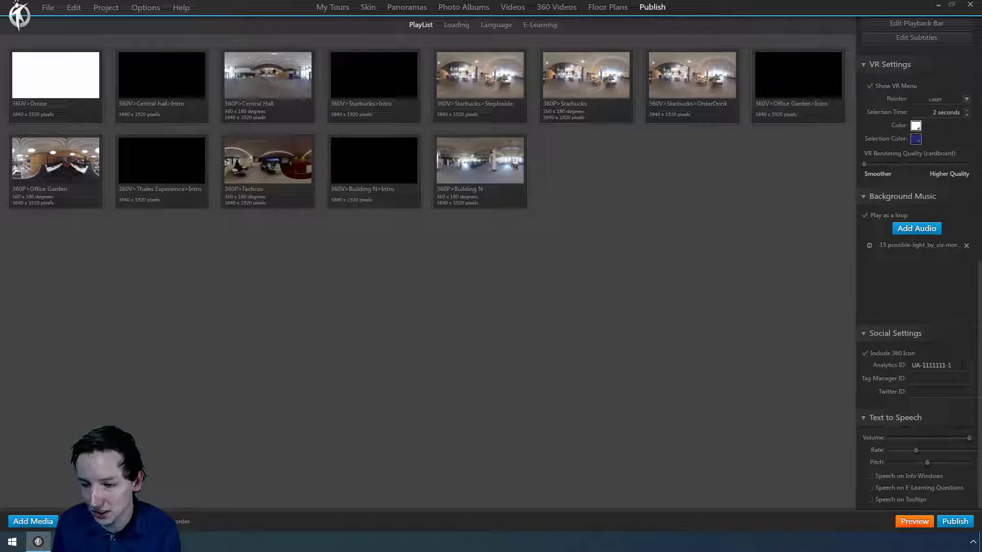
Replace the UA-1111111-1 Analytics ID with the new G- measurement ID and publish the tour
drag(952, 365, 855, 361)
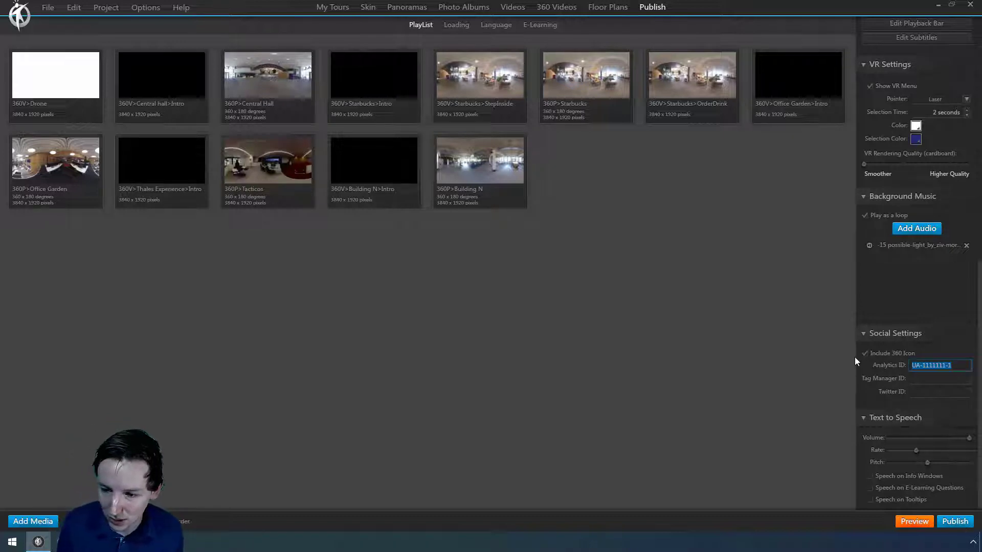
key(BackSpace)
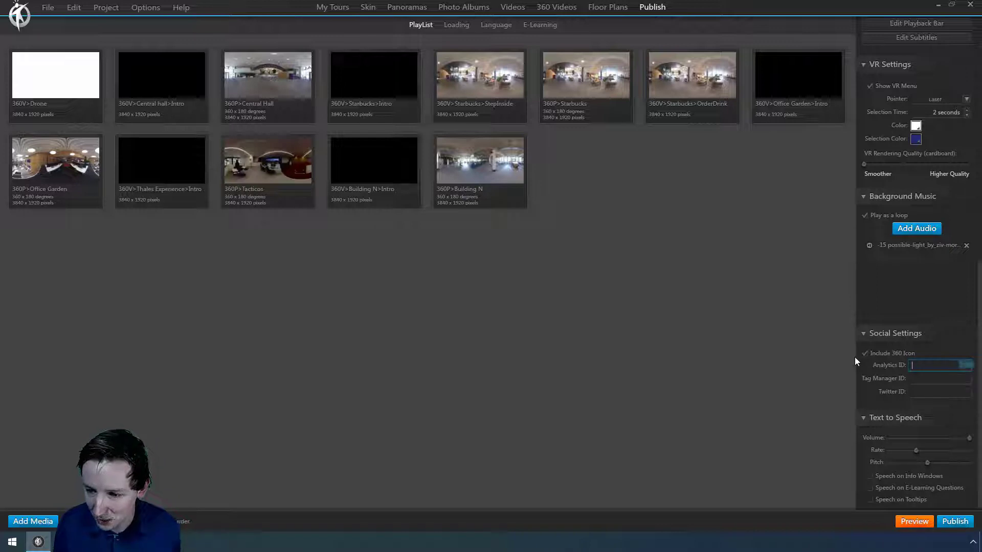
text(G)
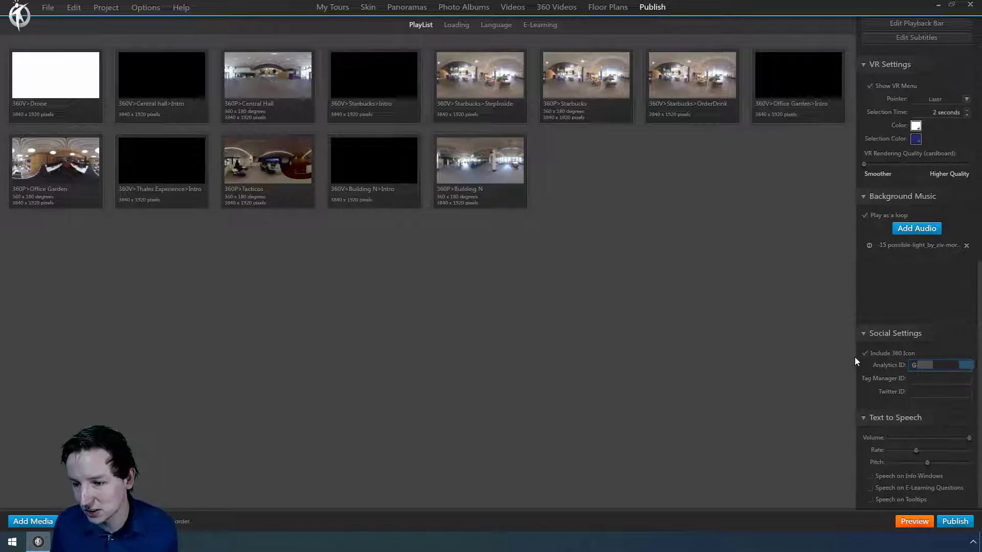
click(952, 522)
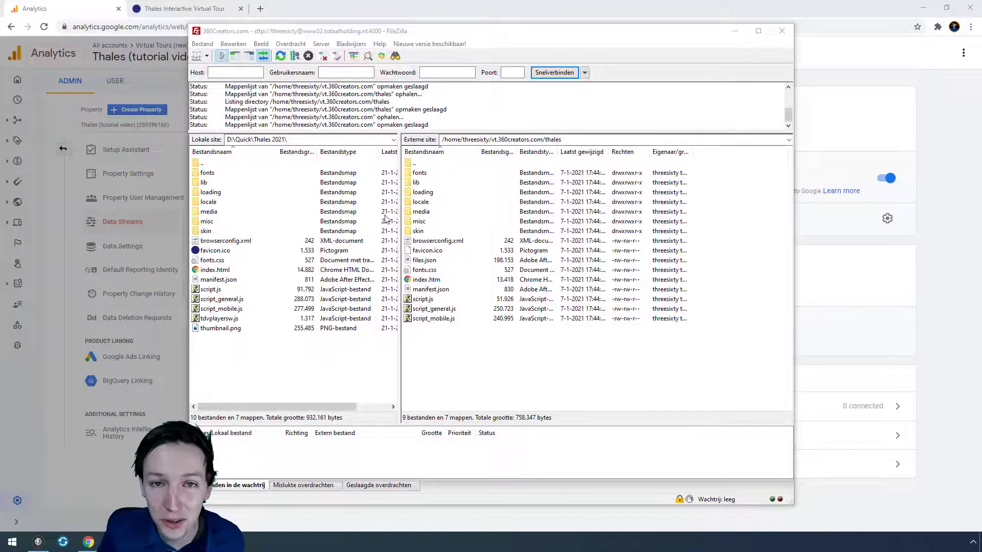
Delete the old remote thales files and upload all local Thales 2021 tour files
drag(495, 383, 418, 184)
key(Delete)
key(Return)
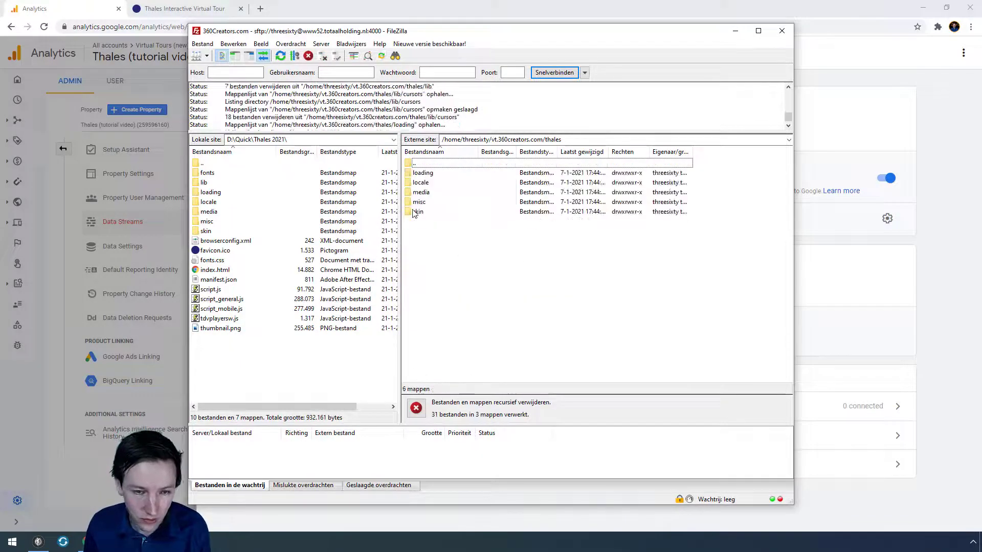
drag(220, 256, 538, 266)
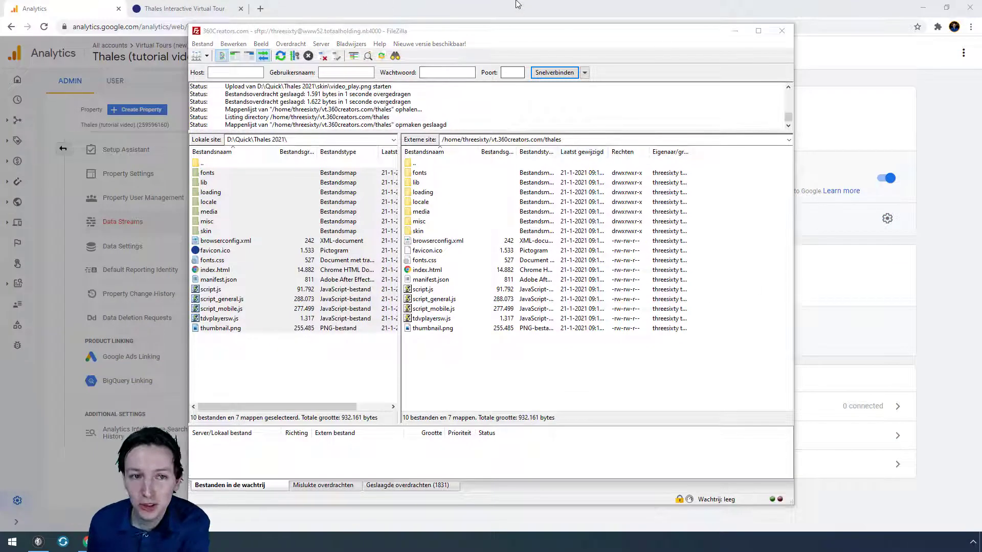
Launch the hosted Thales tour, look around the Central Hall, then close its tab
click(186, 8)
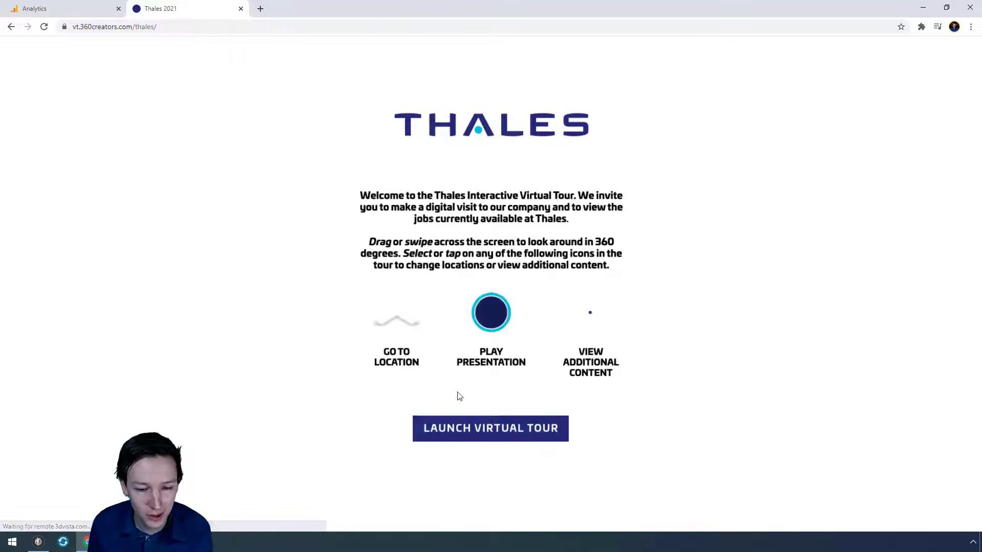
click(459, 428)
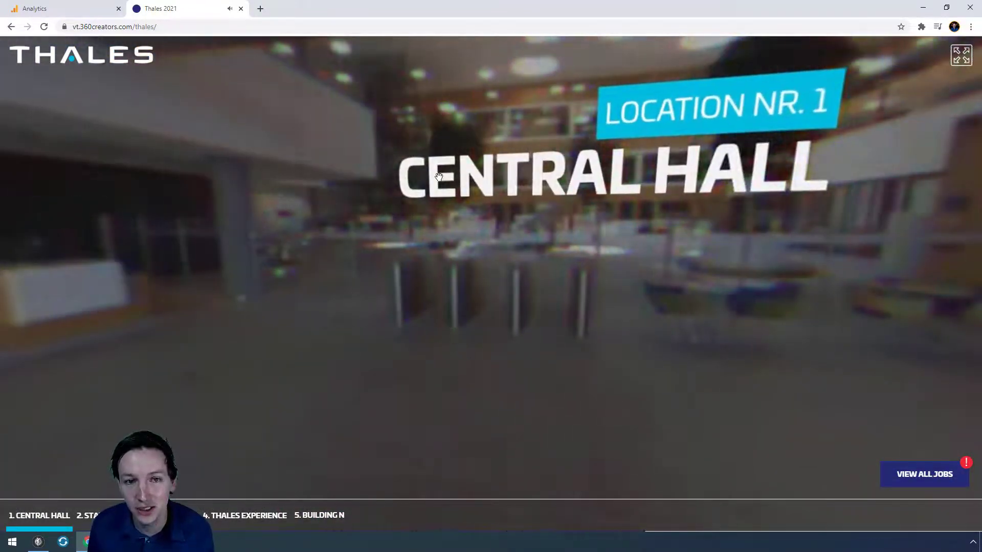
drag(550, 337, 383, 283)
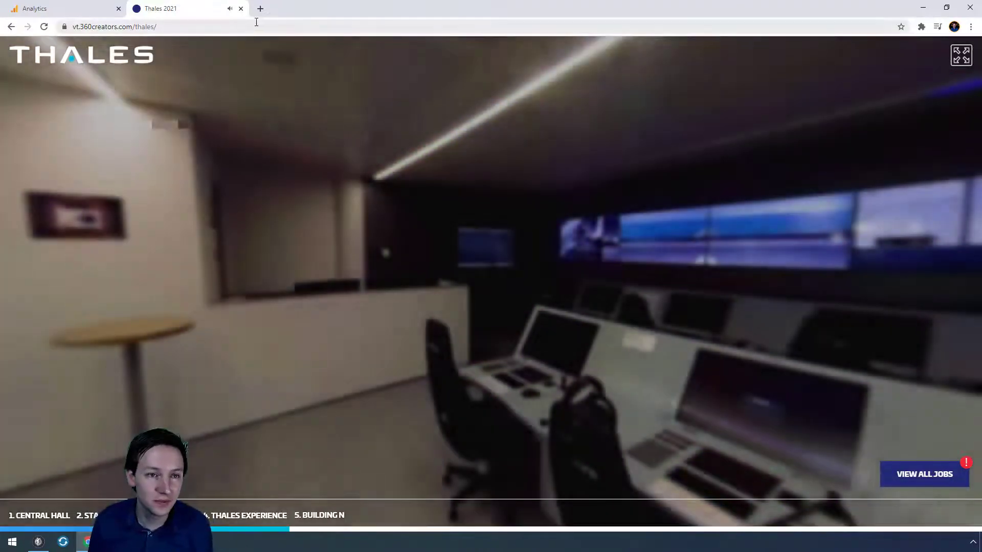
click(240, 9)
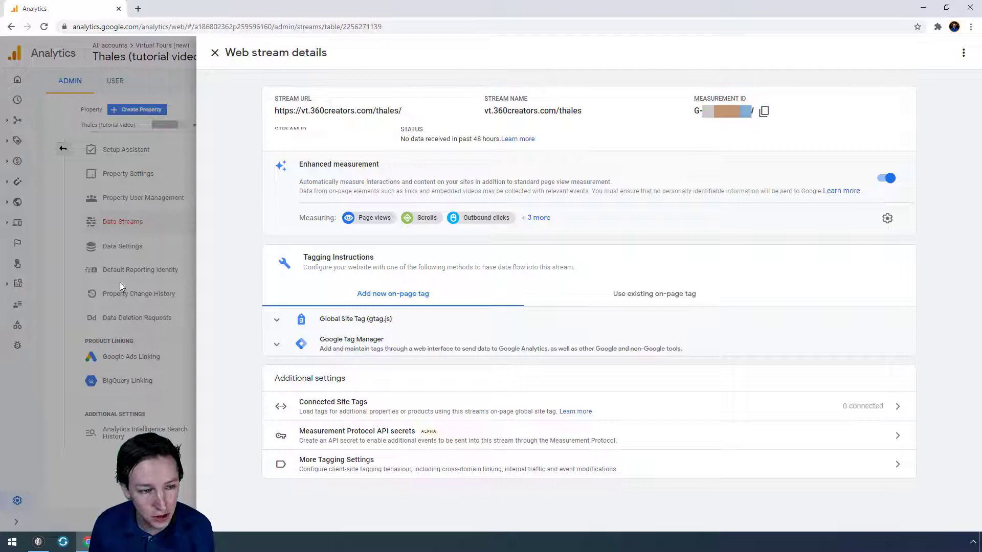
Leave the web stream details and open the custom definitions from the All events report
click(108, 273)
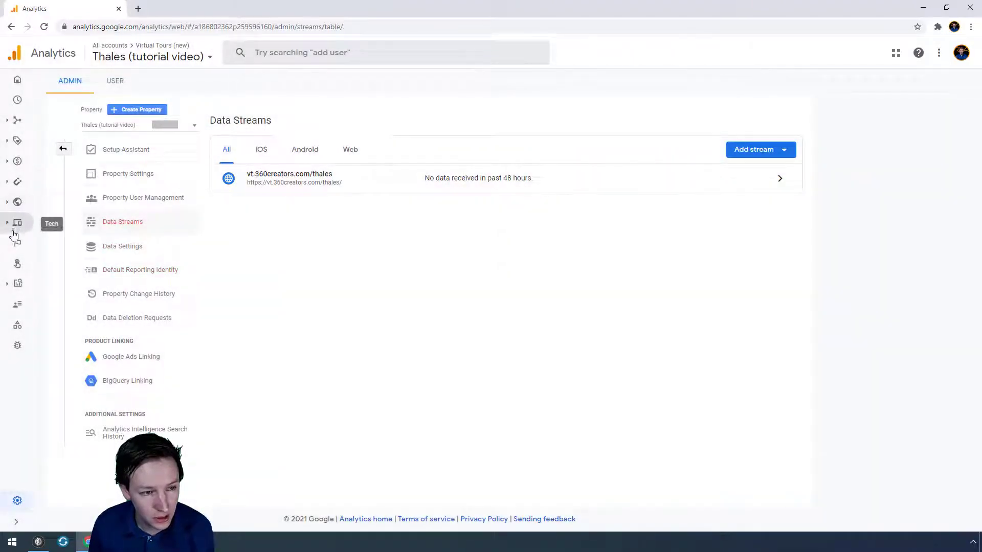
click(13, 265)
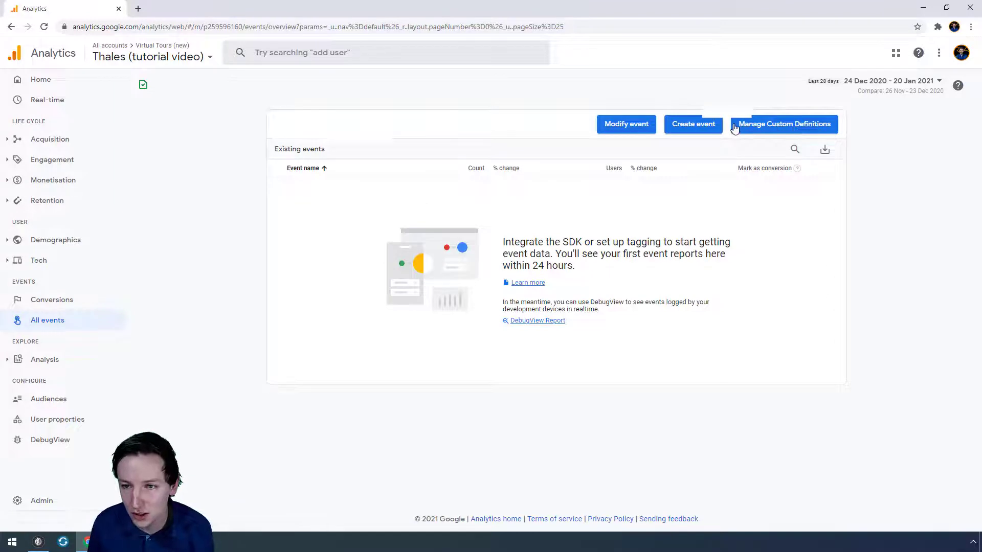
click(772, 134)
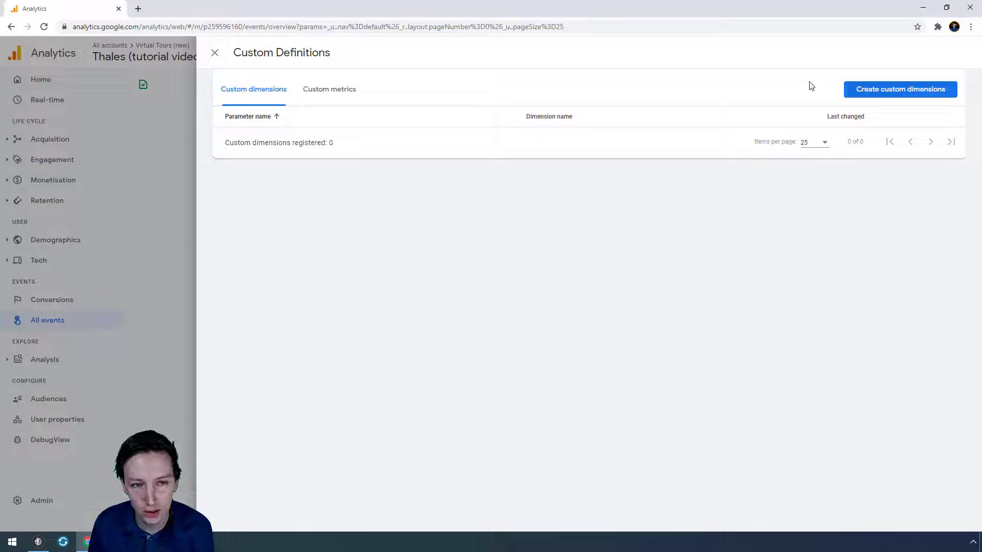
Create and save a custom dimension 'label' using the event parameter name 'label'
click(882, 91)
click(308, 137)
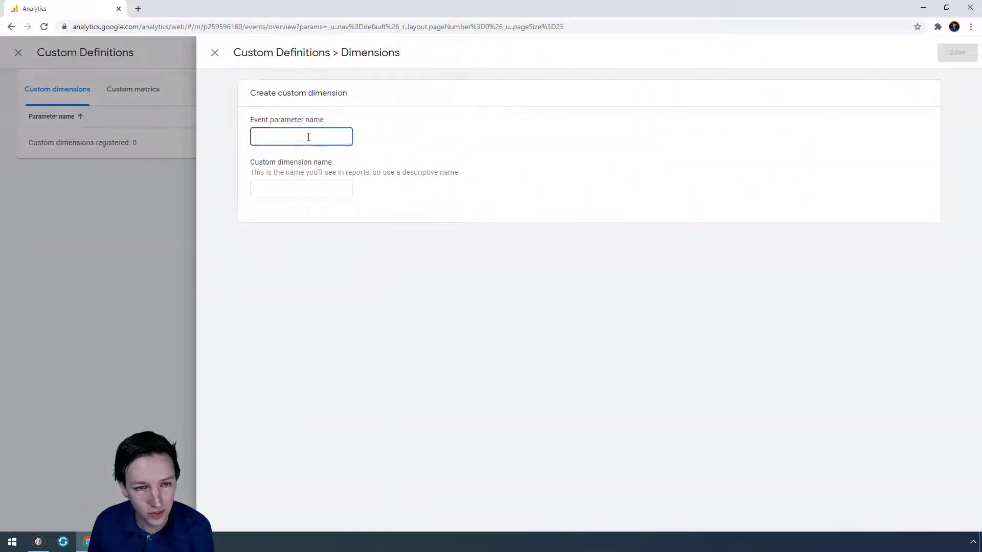
text(label)
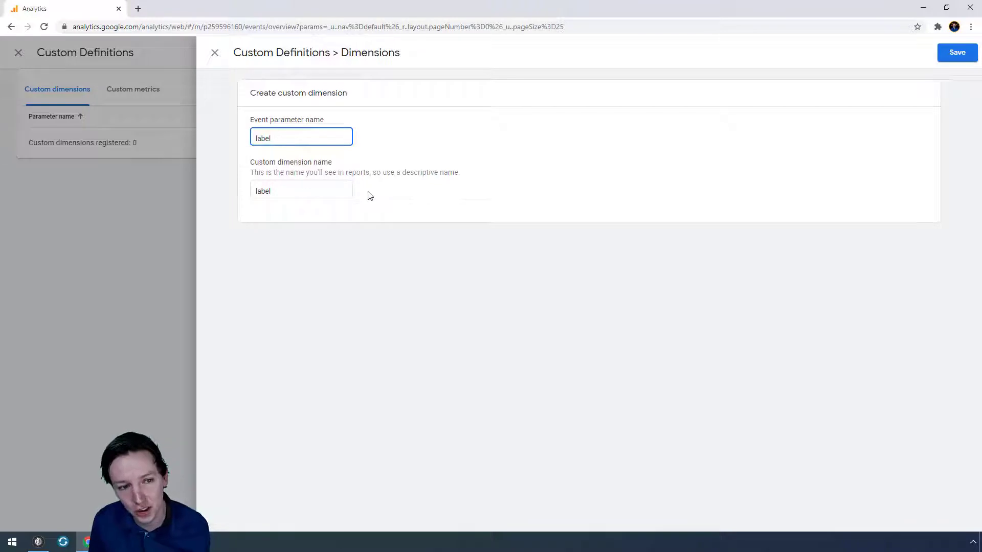
double_click(263, 189)
click(373, 223)
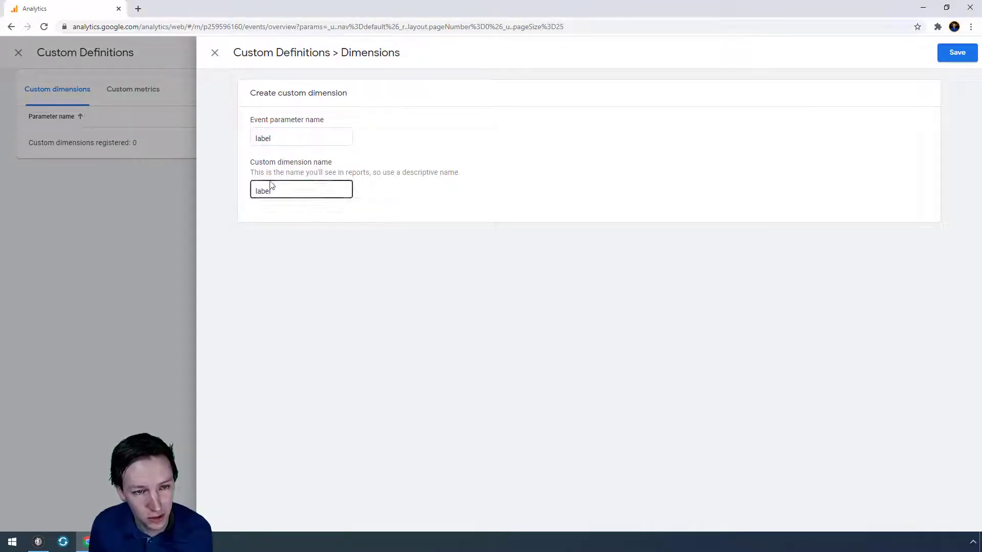
key(shift+Tab)
click(372, 232)
click(290, 143)
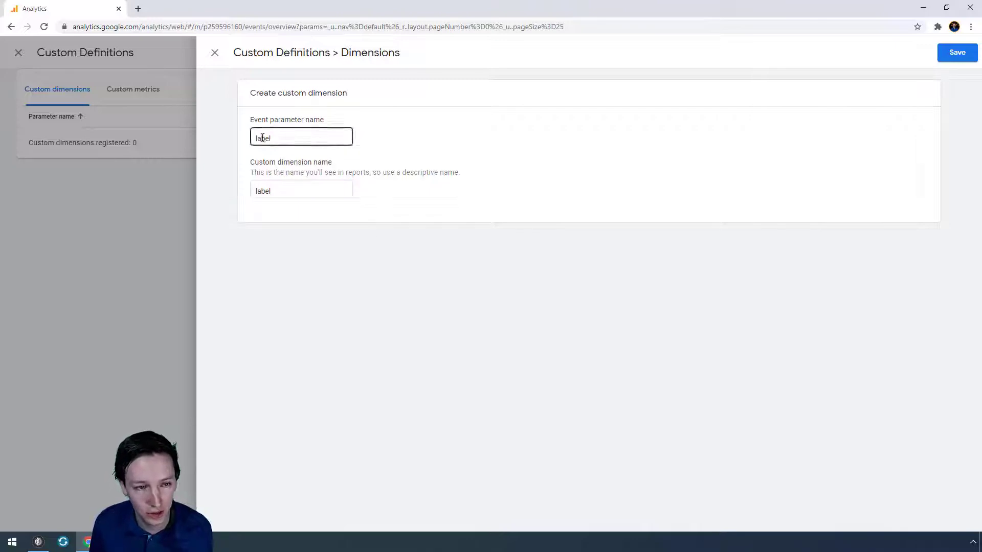
click(841, 129)
click(956, 53)
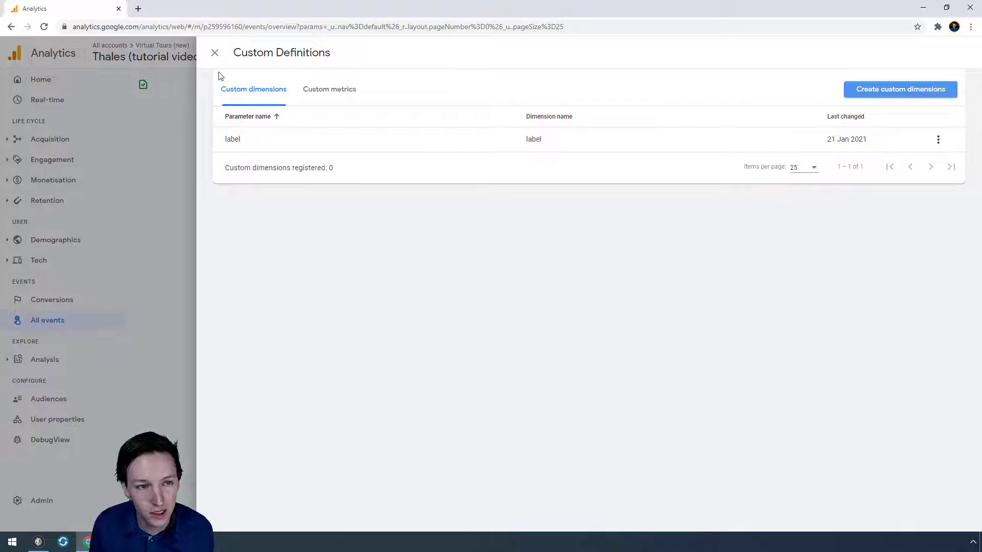
Reopen the closed Thales tour tab, launch the virtual tour, then return to Analytics
click(214, 53)
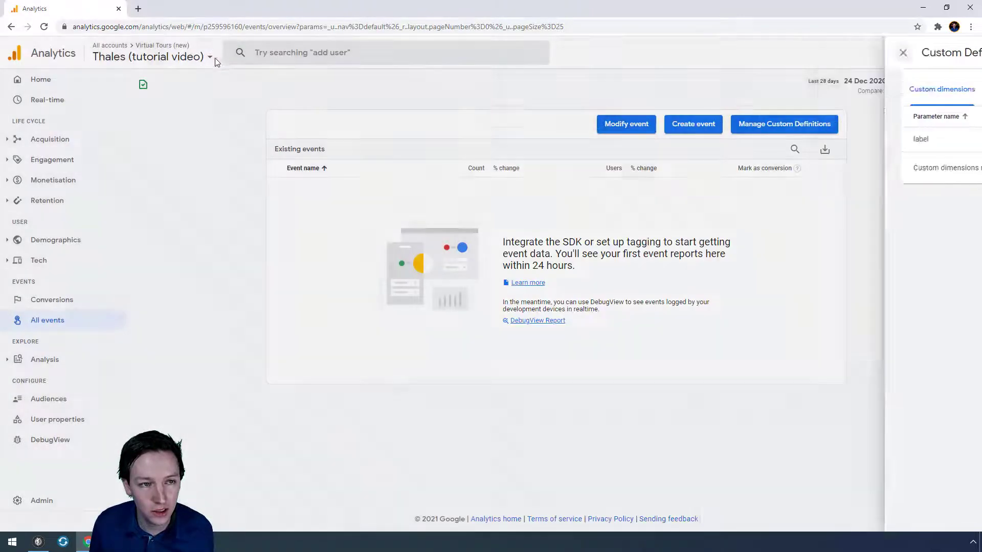
click(138, 9)
key(ctrl+shift+t)
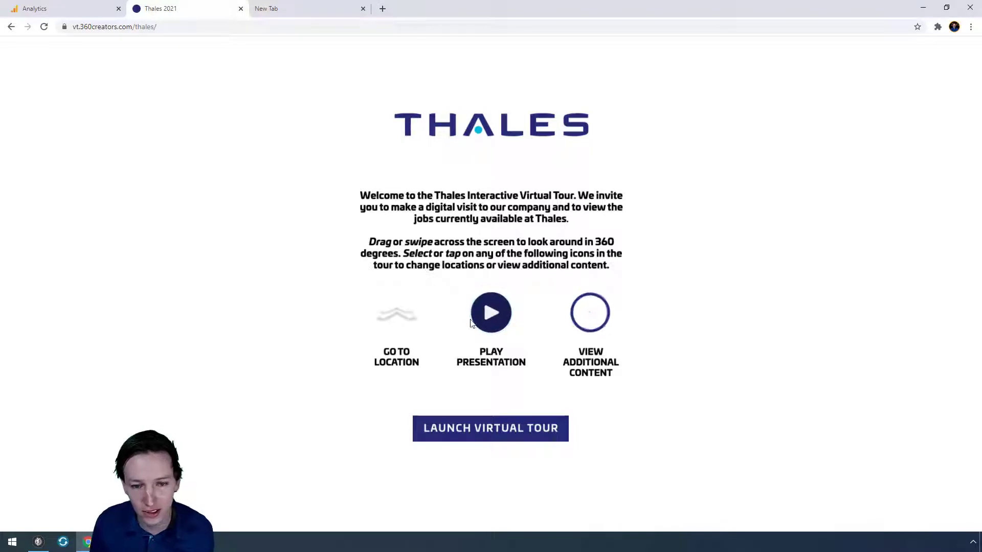
click(516, 426)
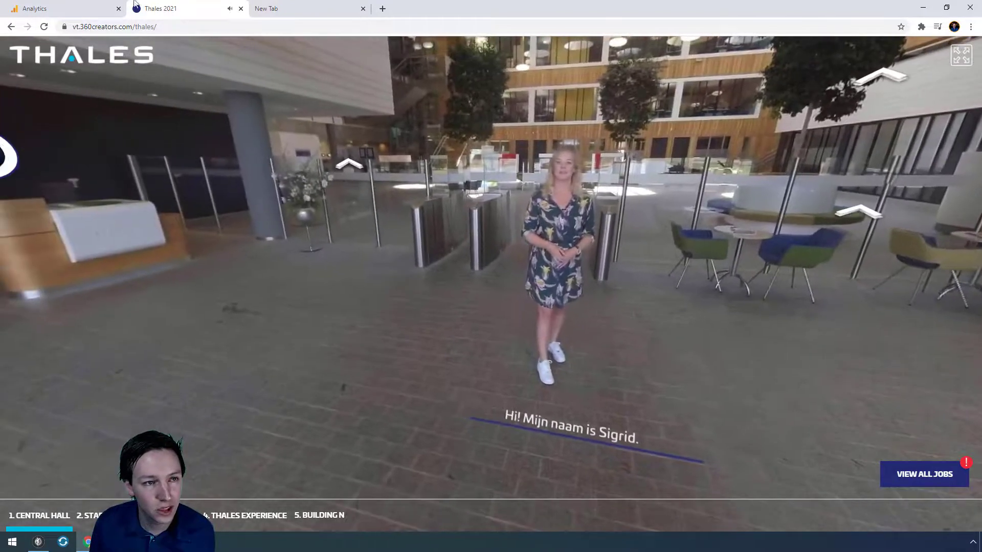
key(ctrl+shift+Tab)
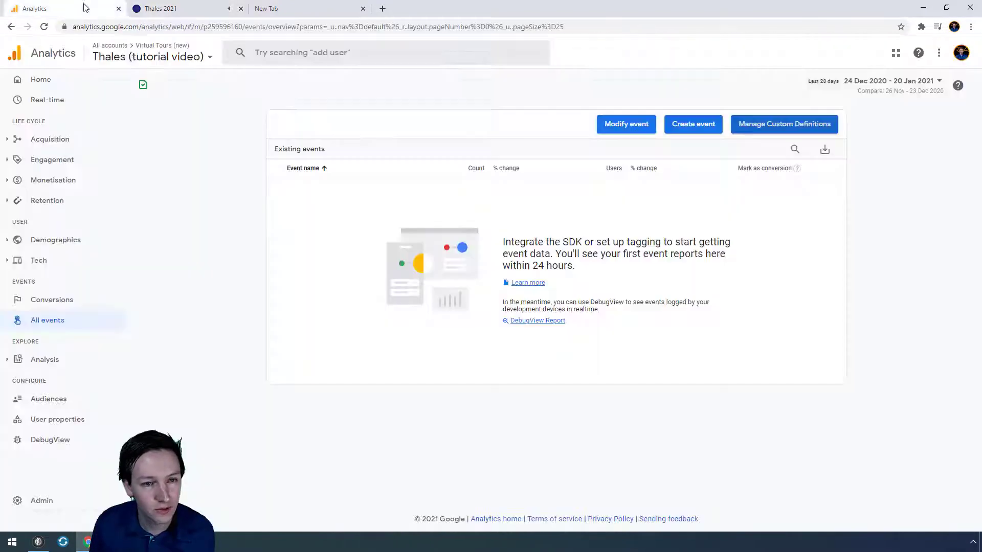
Go to the Home report to check the Users in last 30 minutes card
click(40, 79)
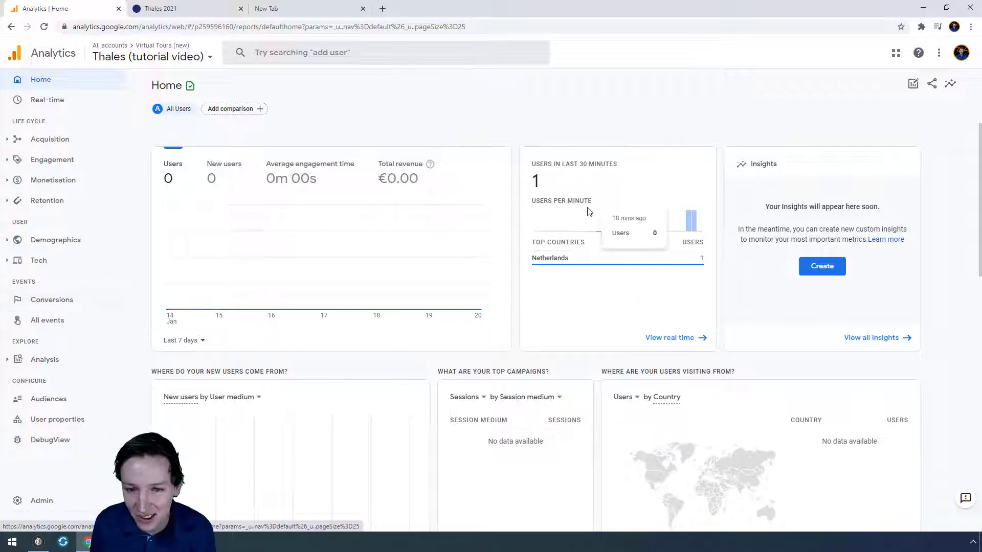
Load the tour's address in a new incognito window as a second visitor, then return to Analytics
click(173, 8)
click(181, 27)
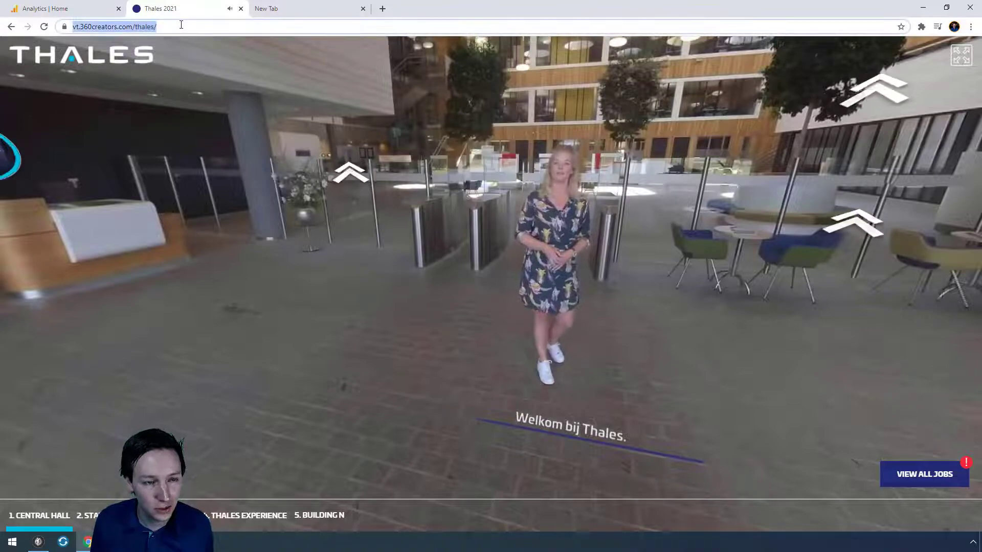
key(ctrl+c)
key(ctrl+shift+n)
key(ctrl+v)
key(Return)
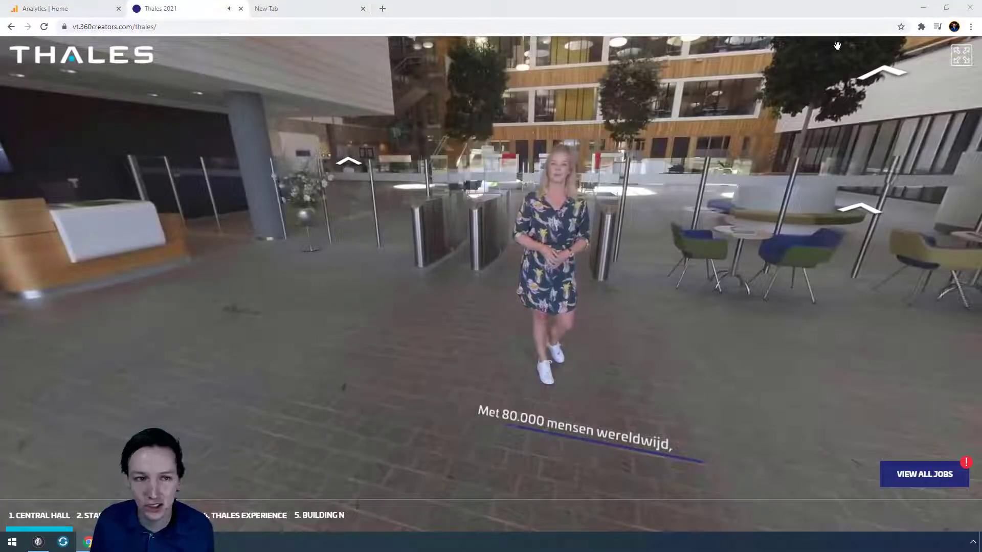
click(51, 8)
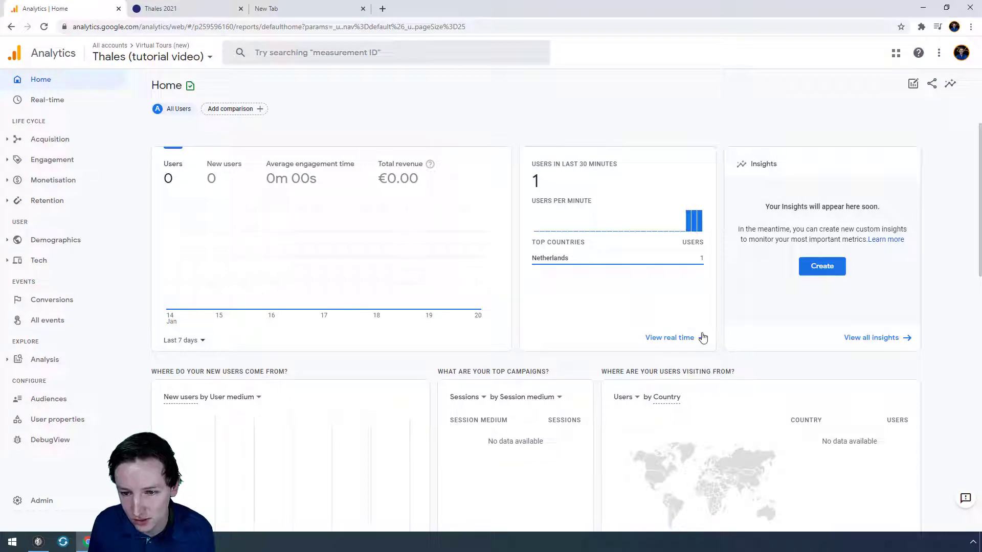
Open the Realtime overview, inspect the Enschede users on the map, and view the event counts
click(678, 338)
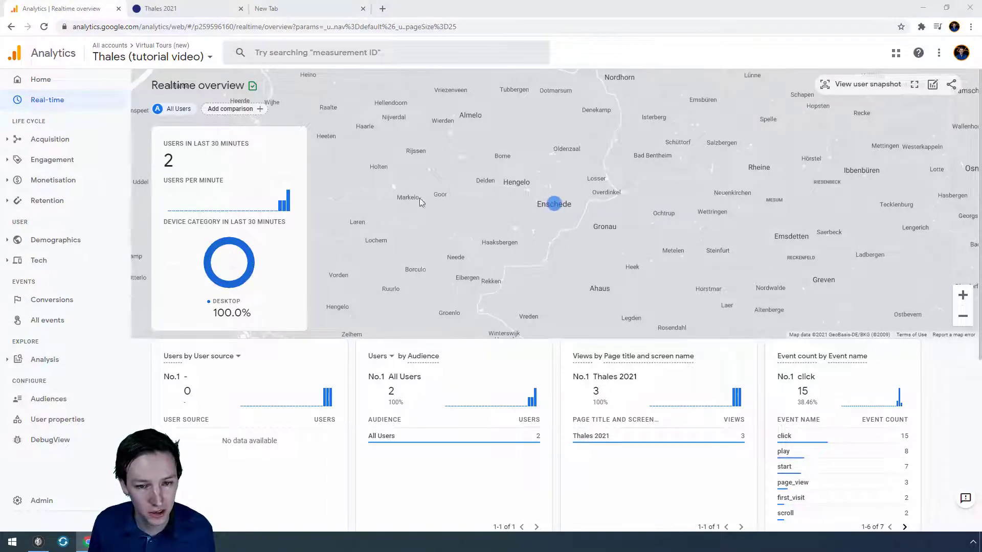
mouse_move(574, 258)
mouse_down()
mouse_move(578, 243)
mouse_move(585, 257)
mouse_up()
mouse_move(566, 206)
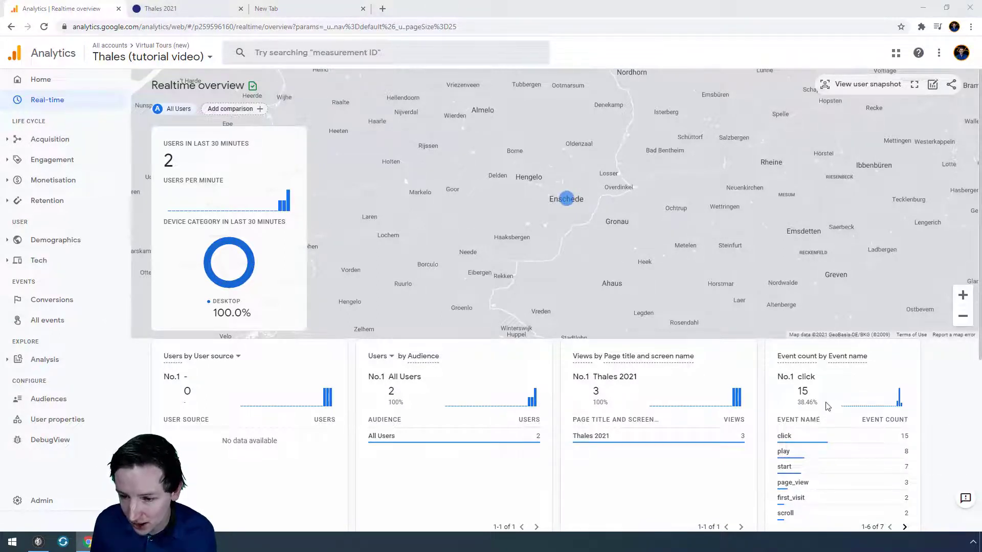
scroll(829, 398, down, 2)
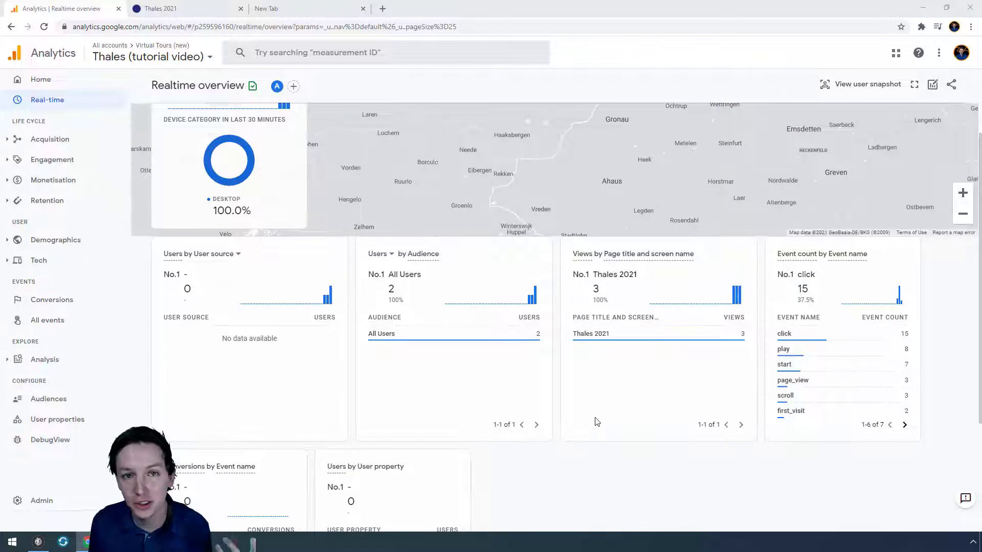